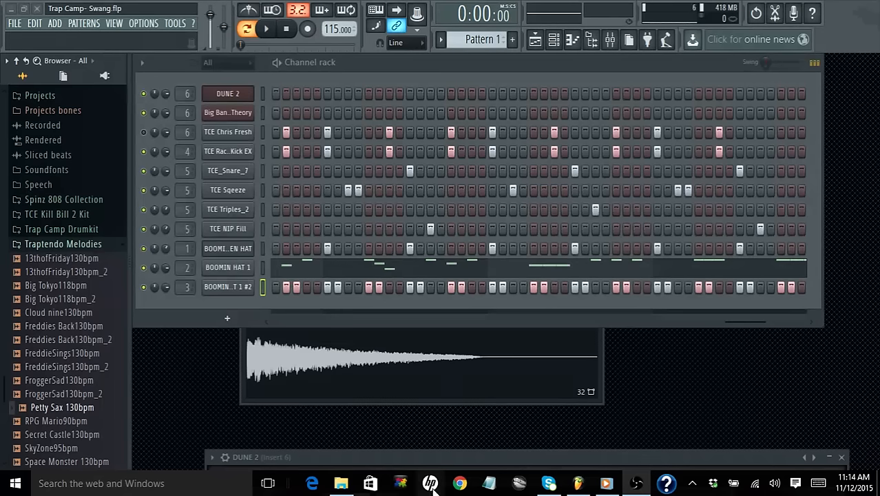
Step: Pause the track in Windows Media Player and start playback of Pattern 1
mouse_move(606, 484)
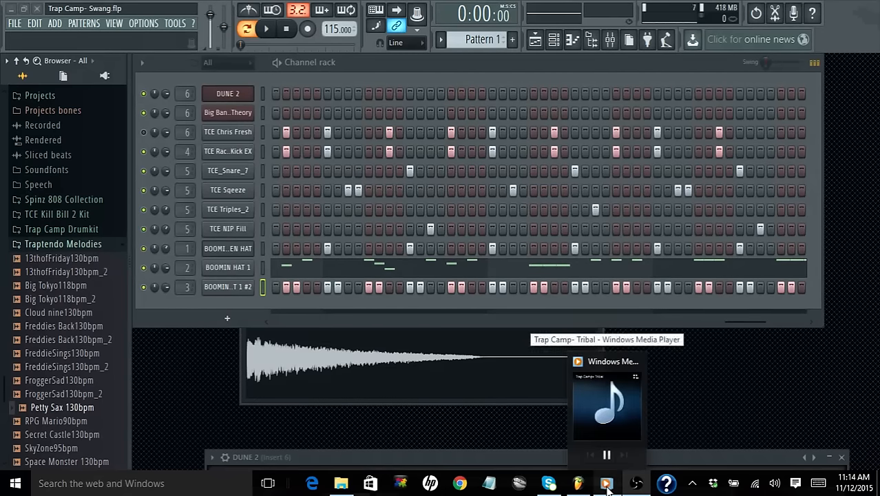
click(607, 455)
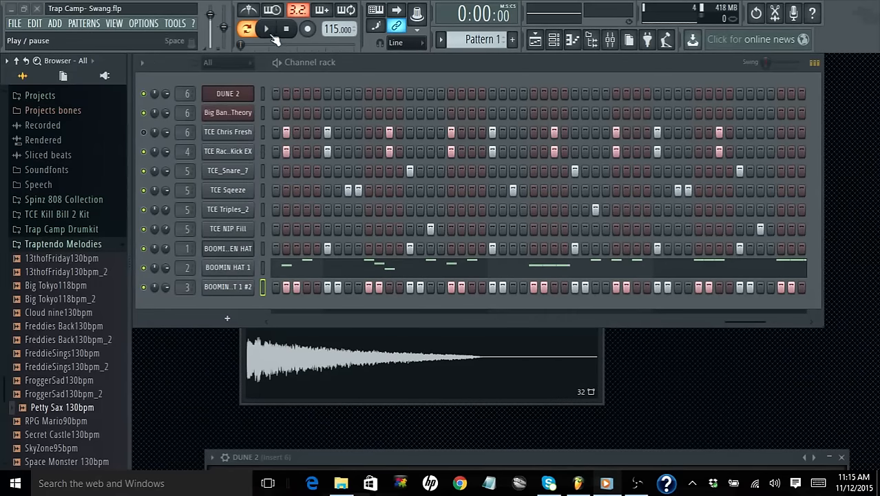
click(273, 38)
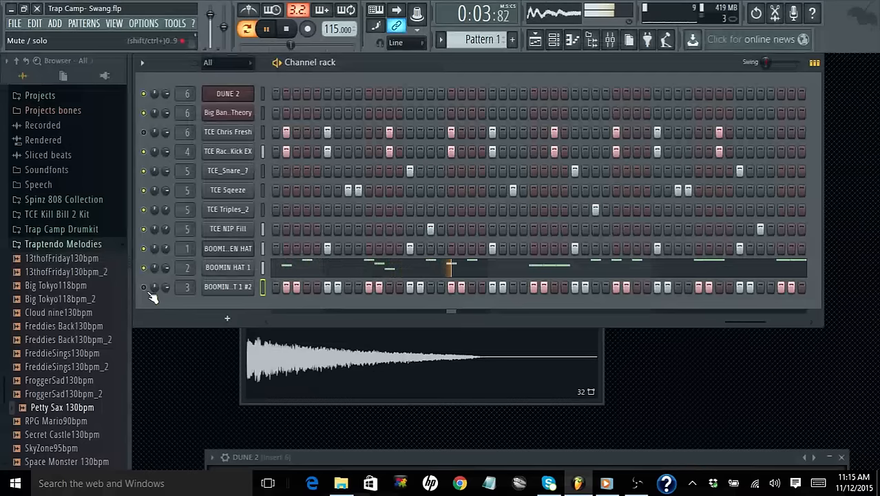
Step: Set the TCE Triples_2 channel's root note to C5 and remove the first TCE NIP Fill hit from the pattern
click(227, 209)
right_click(421, 297)
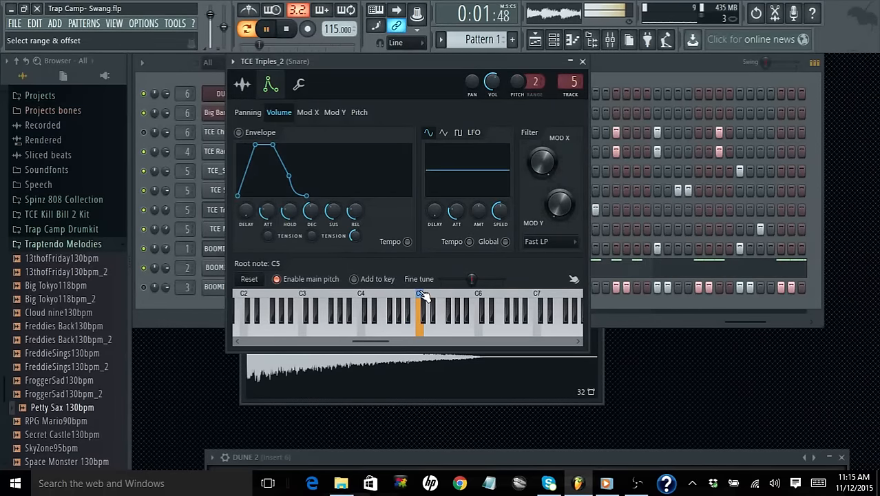
click(583, 62)
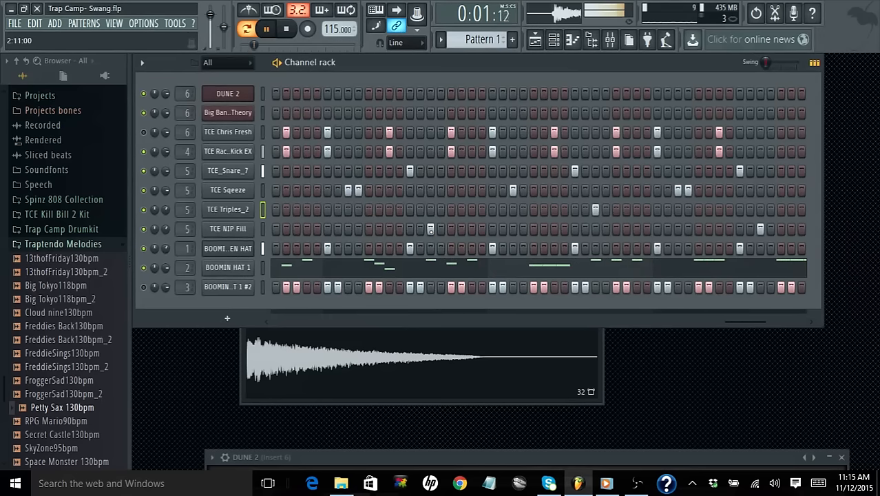
click(430, 229)
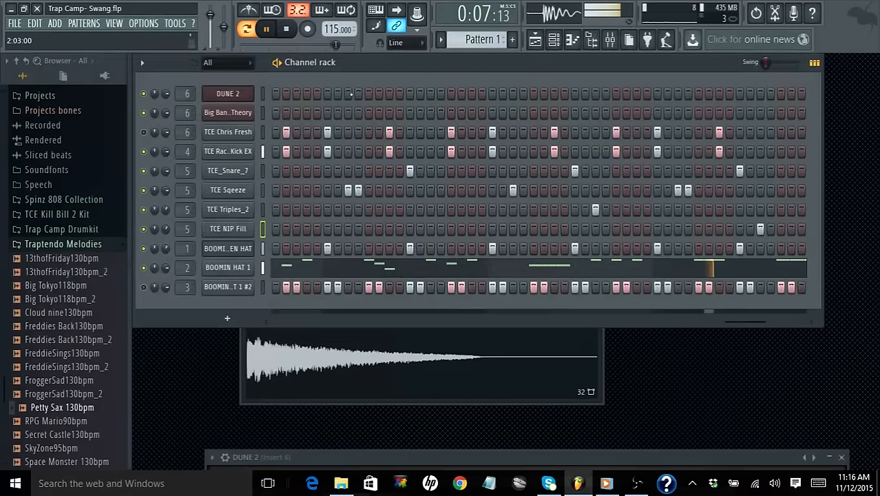
click(286, 31)
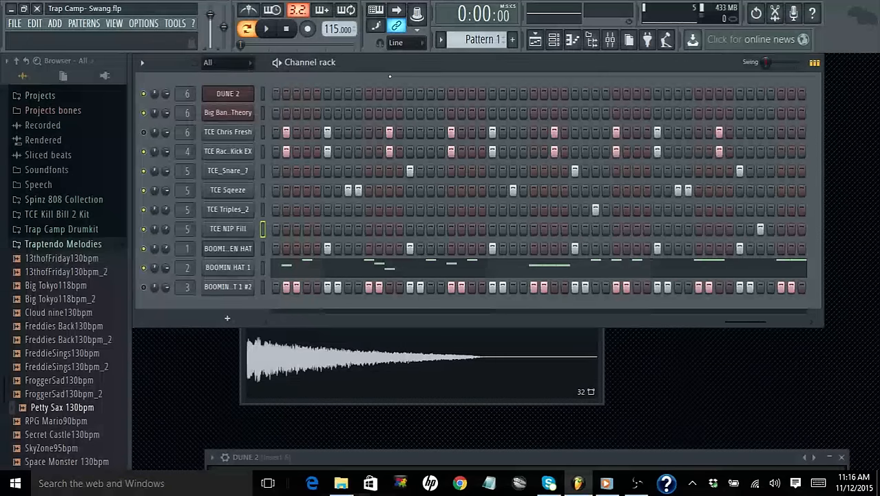
Step: Examine the TCE Rack Kick EX sample settings and the effect slots of the Kick and Master mixer tracks
click(232, 153)
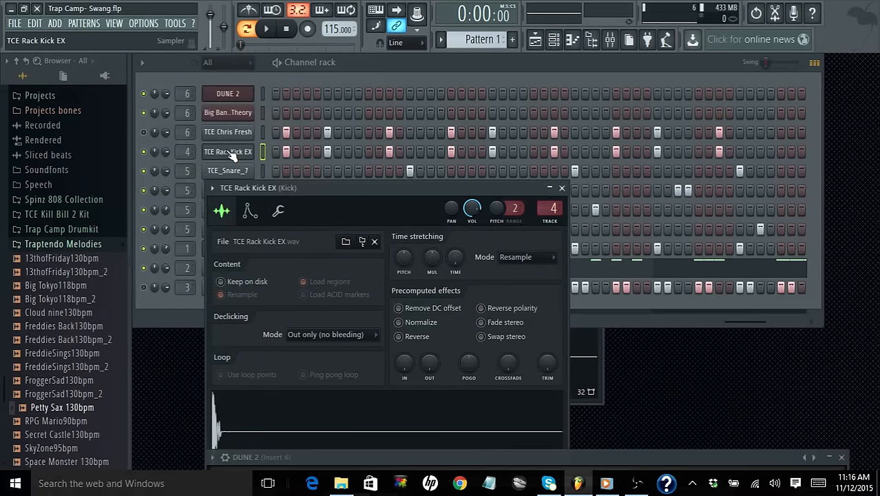
click(561, 188)
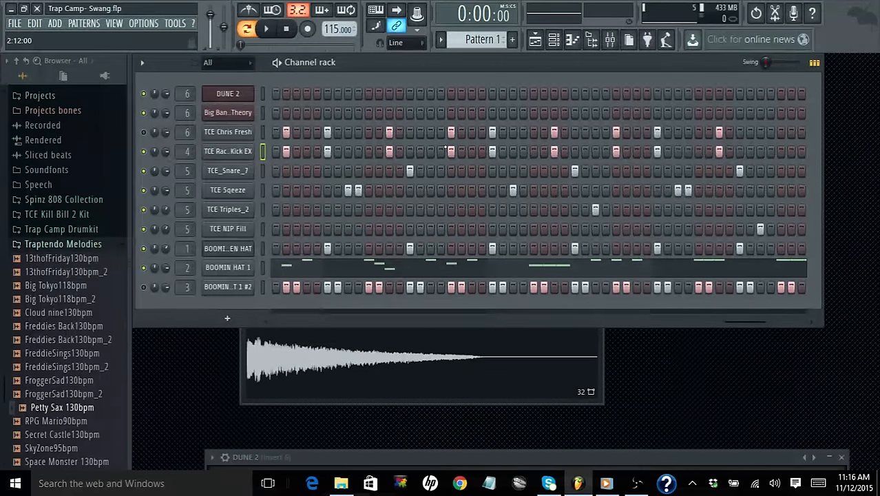
click(610, 40)
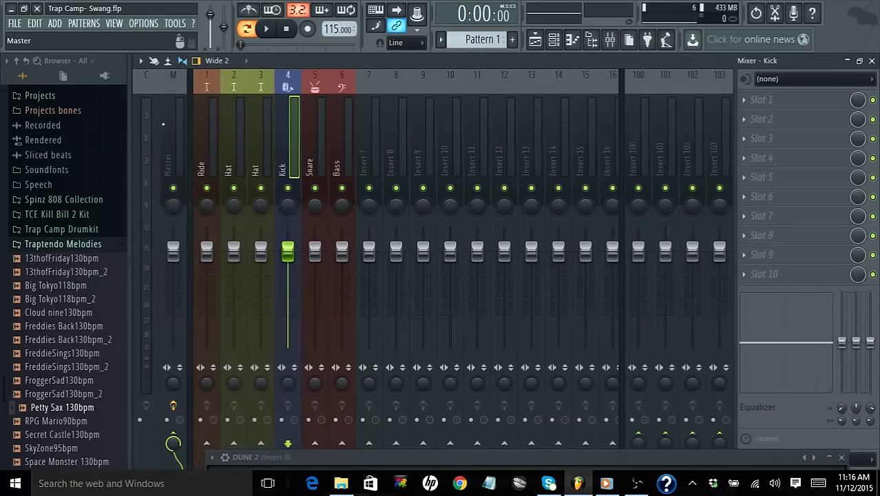
click(173, 137)
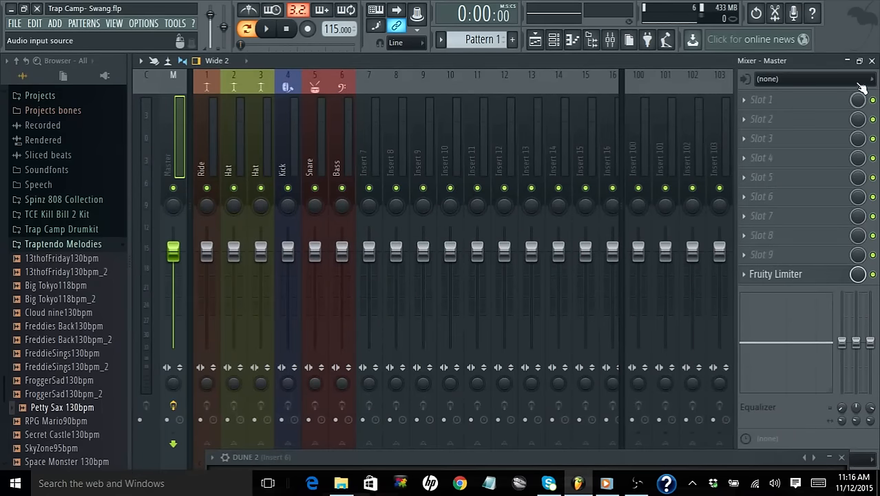
click(872, 61)
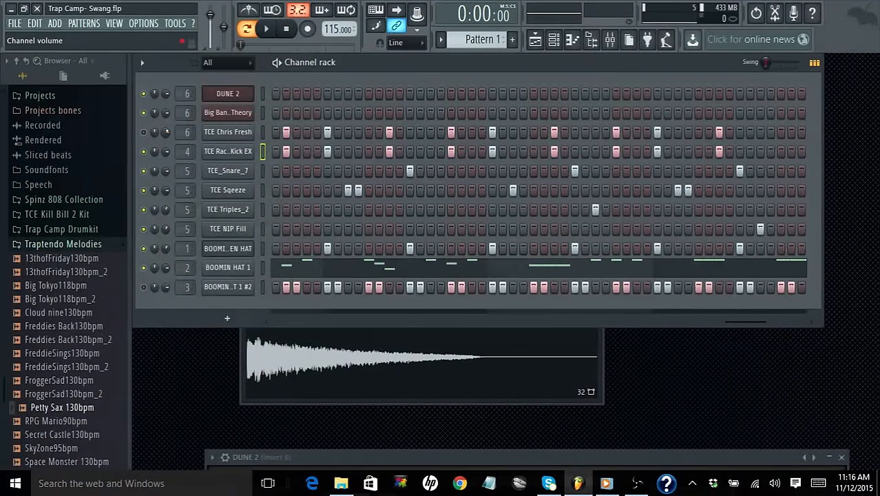
Step: Unmute the TCE Chris Fresh channel and audition the pattern with it
click(145, 132)
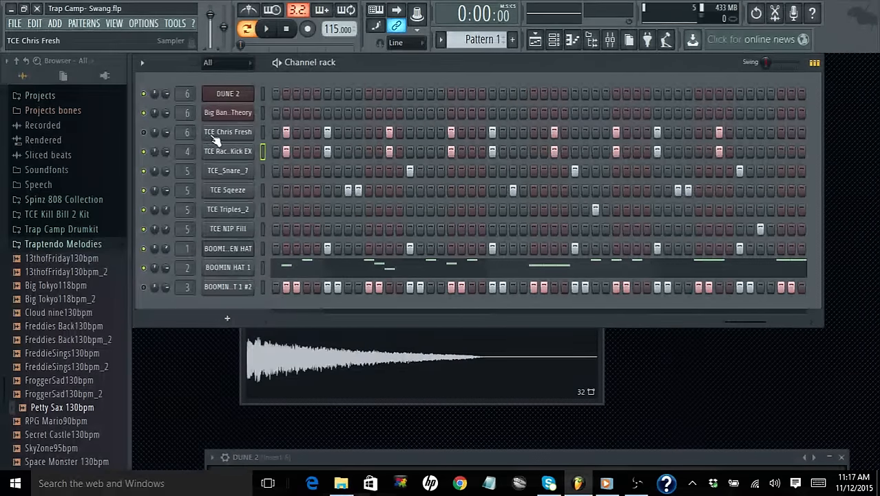
right_click(212, 135)
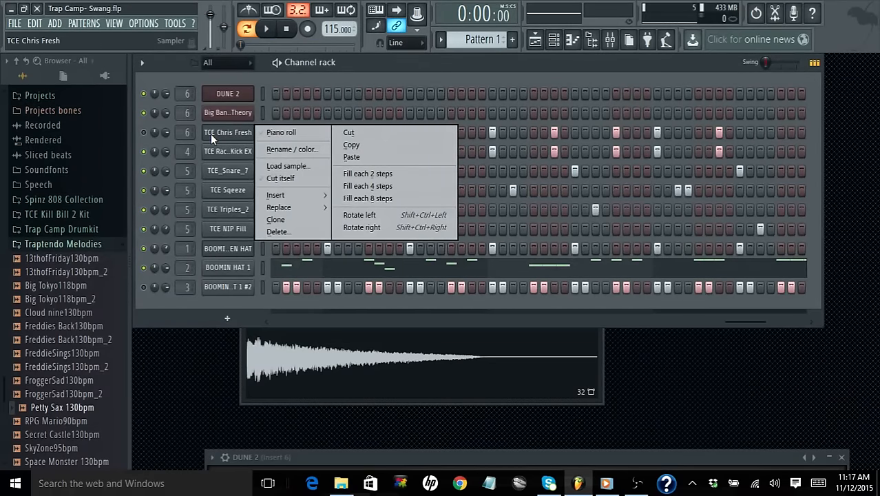
click(347, 69)
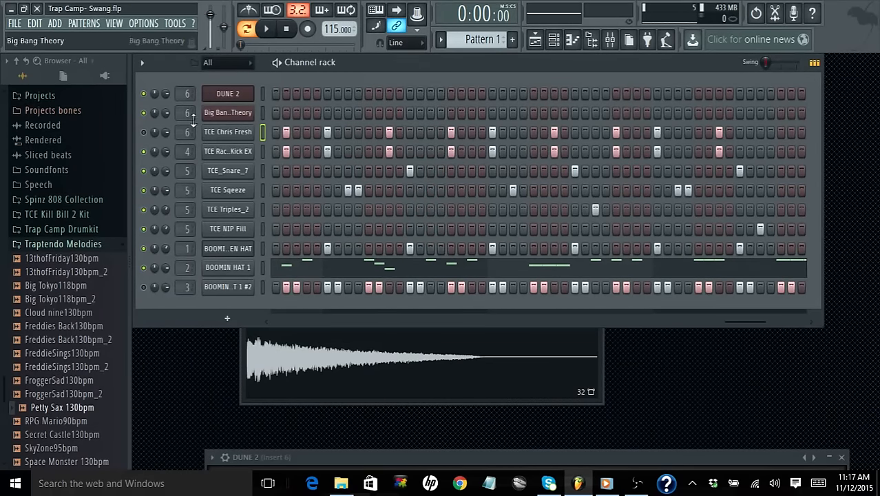
click(267, 29)
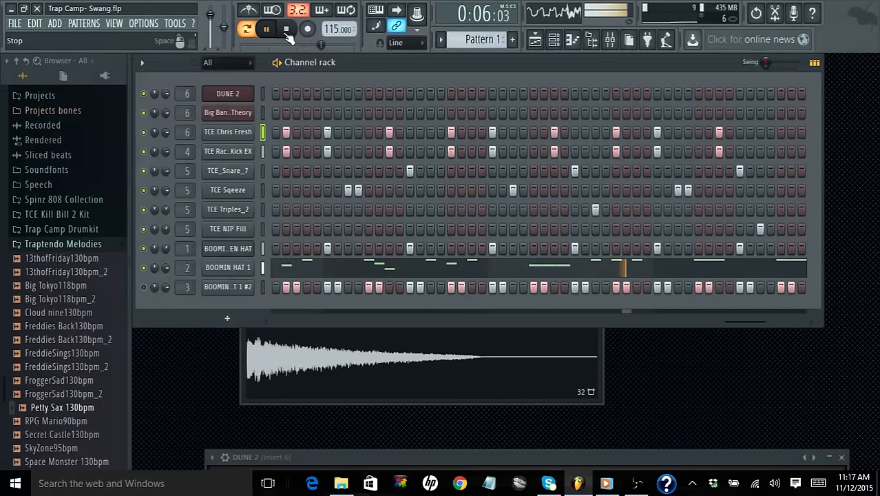
click(287, 35)
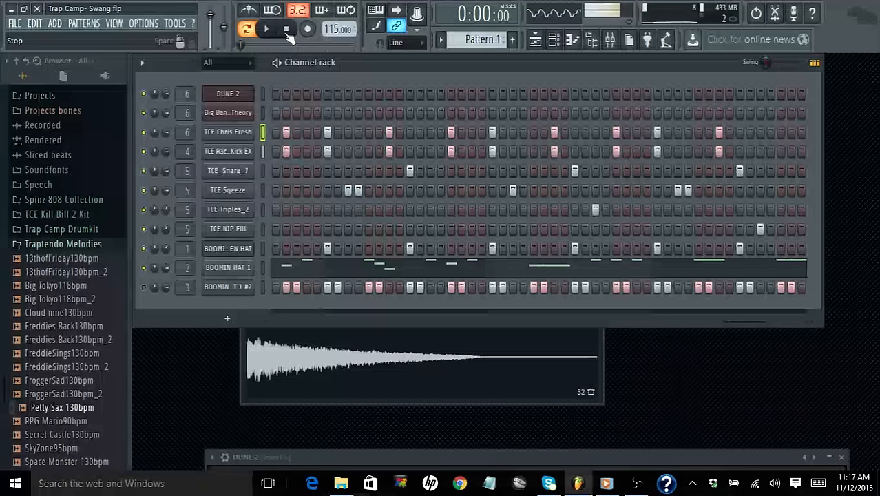
Step: Make the TCE Chris Fresh channel cut itself
right_click(214, 135)
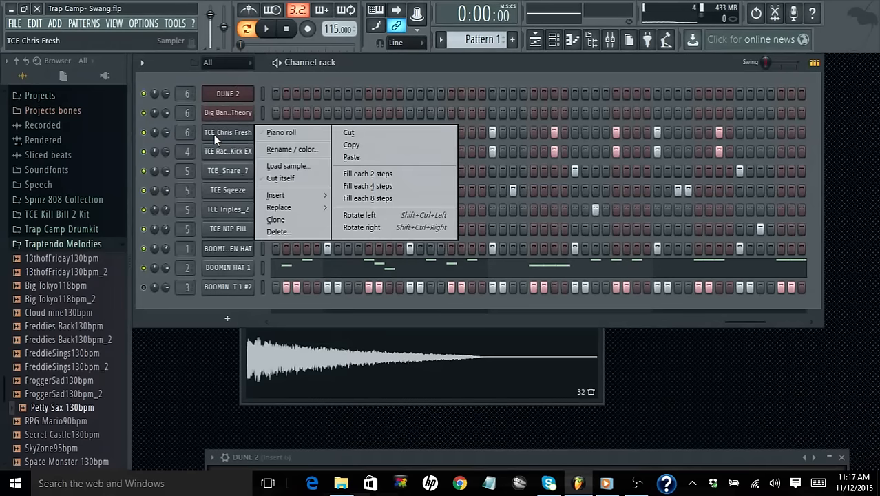
click(266, 178)
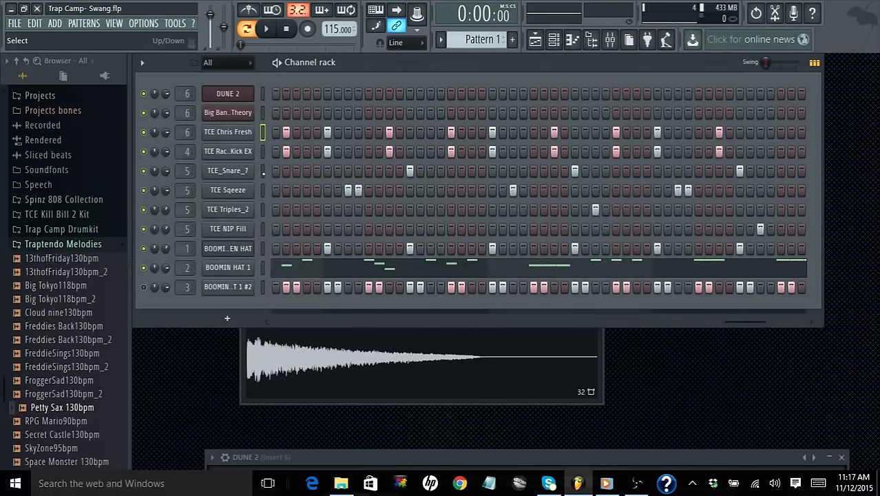
Step: Review the TCE Chris Fresh channel's sample and miscellaneous settings, including its cut group, and audition the pattern
click(238, 138)
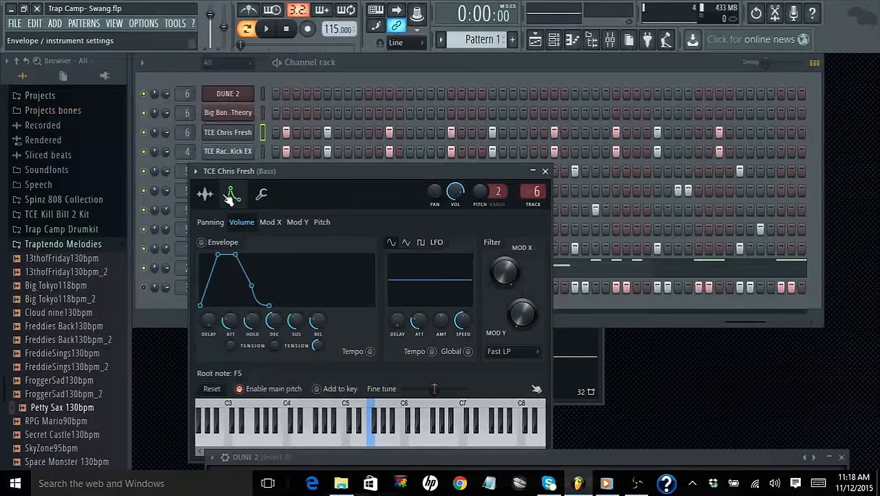
click(205, 193)
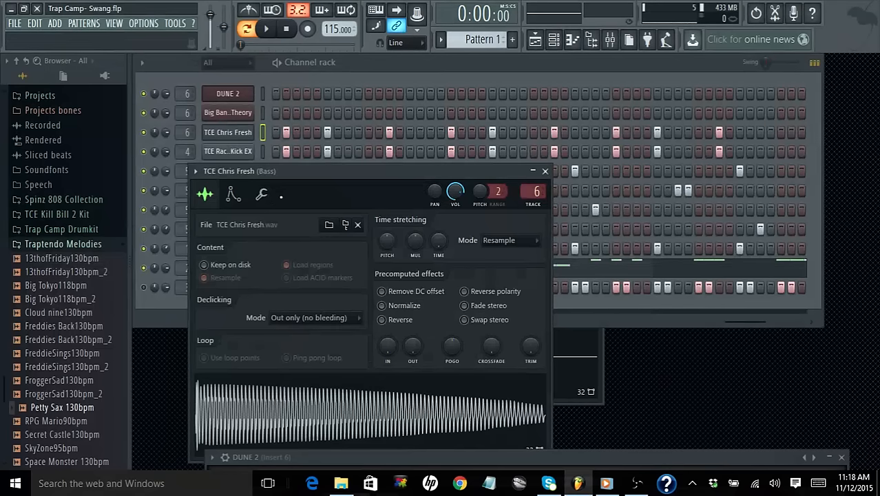
click(266, 196)
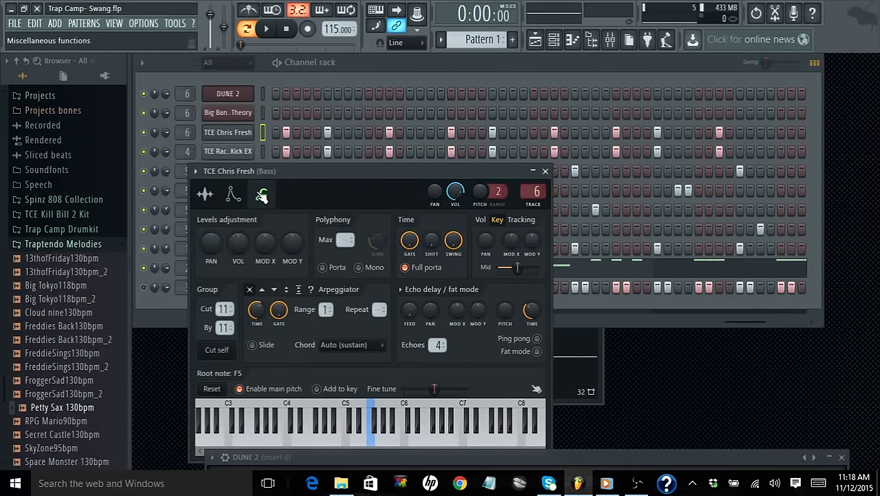
click(209, 197)
click(264, 194)
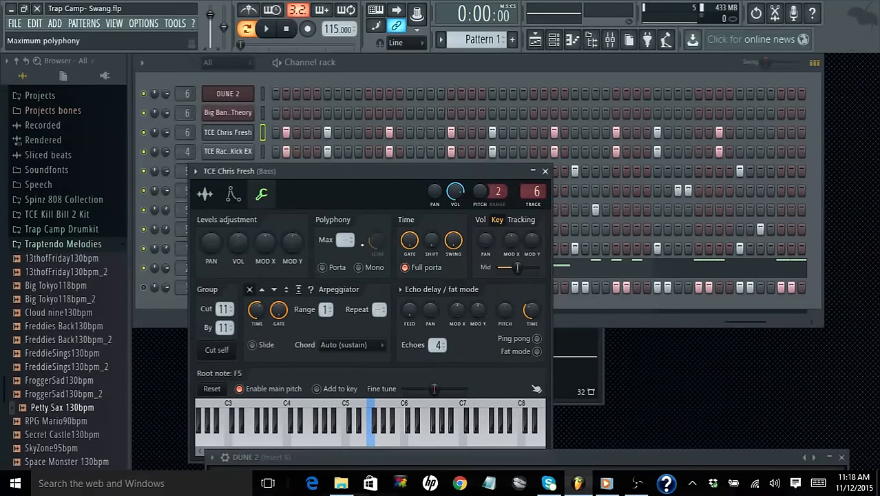
click(544, 172)
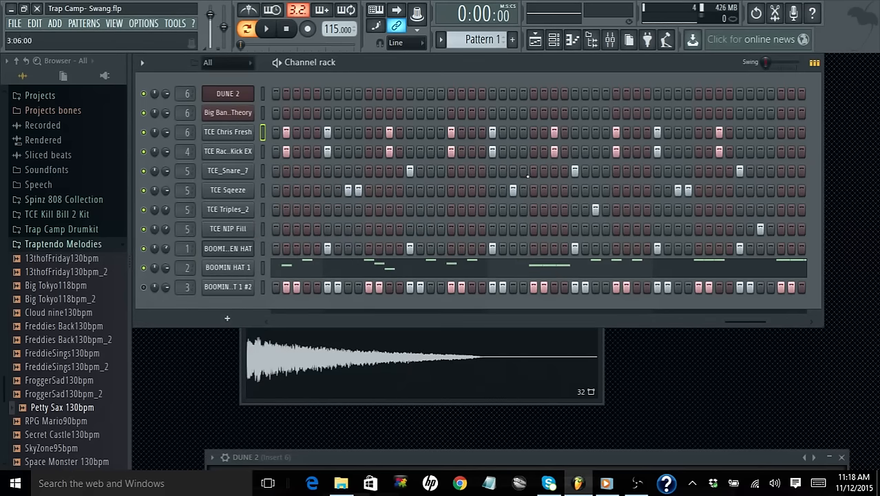
click(268, 29)
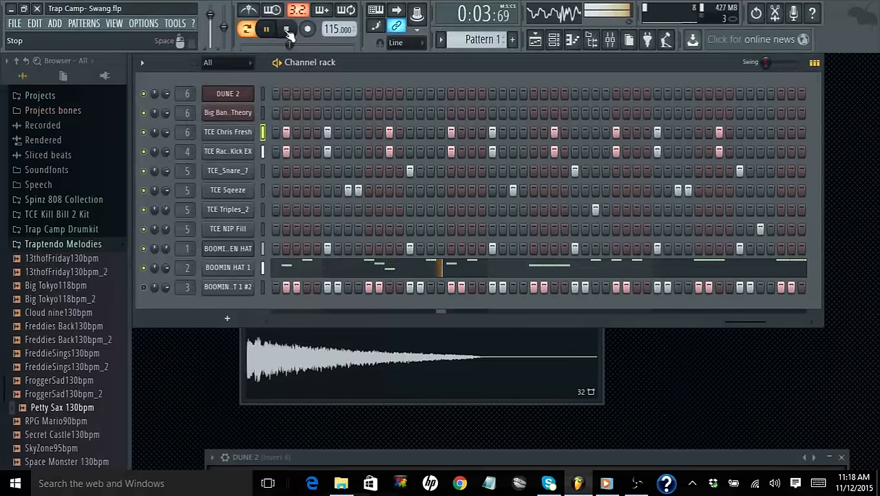
click(287, 31)
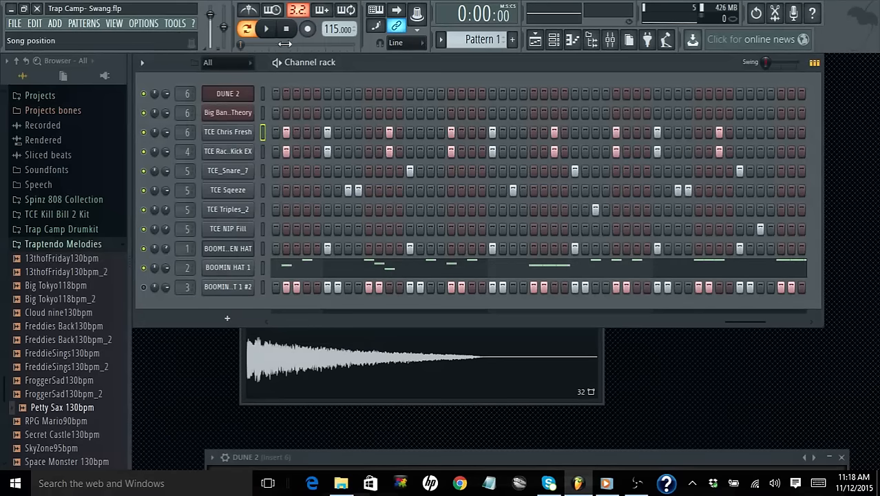
Step: Lengthen all TCE Chris Fresh notes in the piano roll to four steps each
right_click(239, 136)
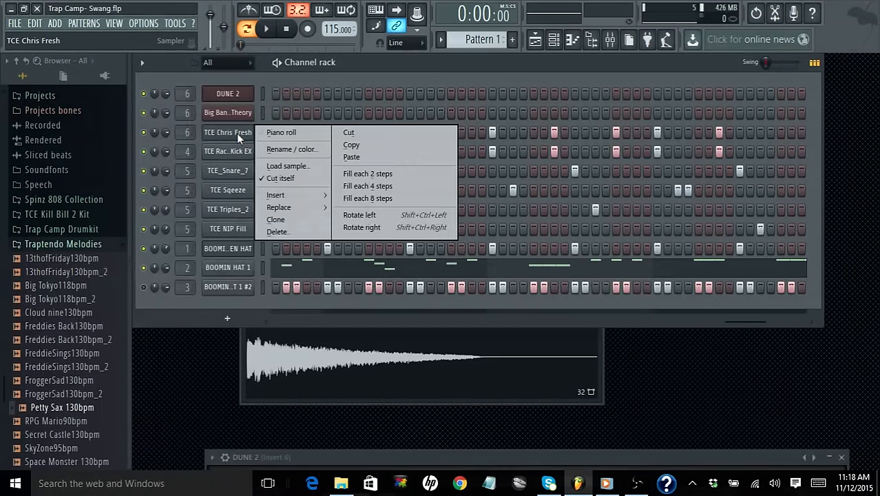
click(272, 132)
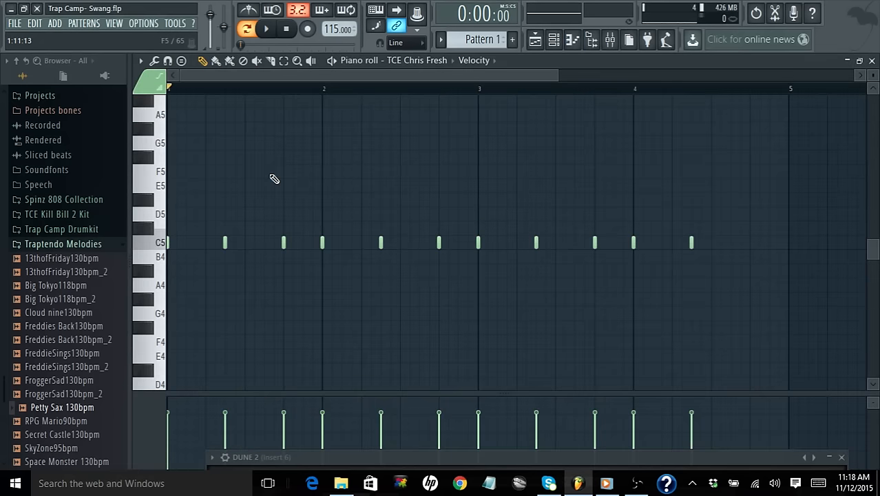
key(ctrl+a)
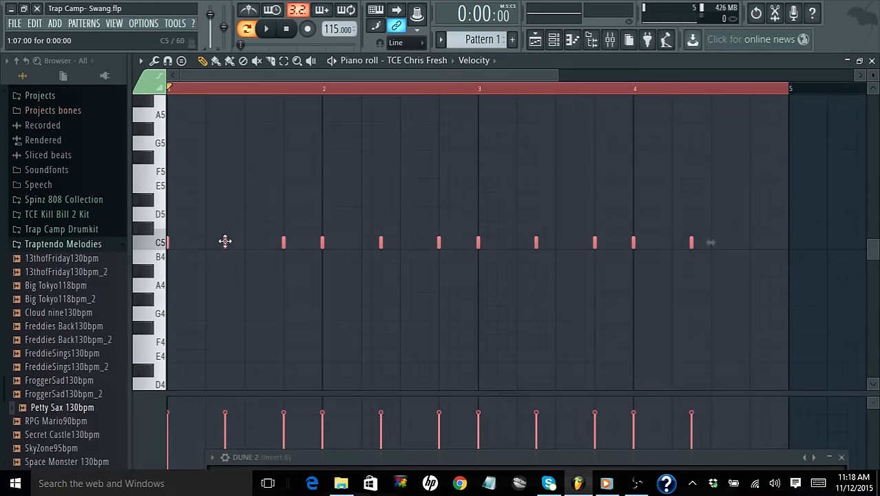
drag(228, 244, 268, 244)
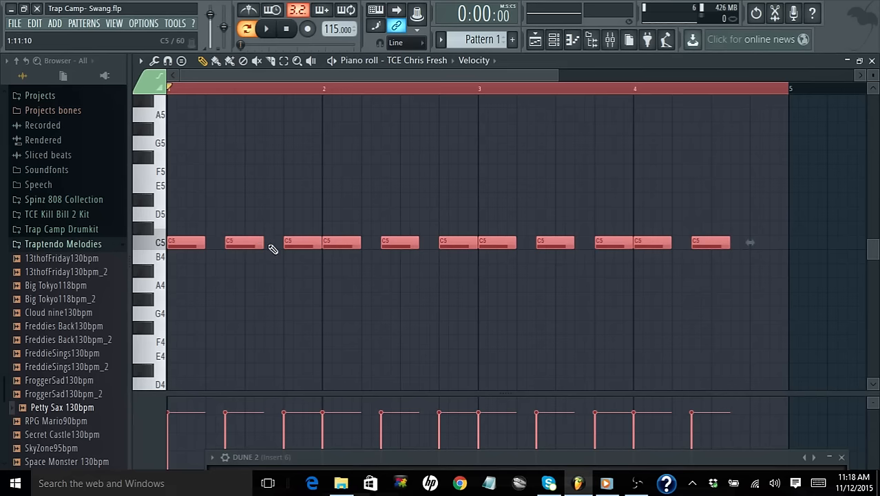
click(281, 300)
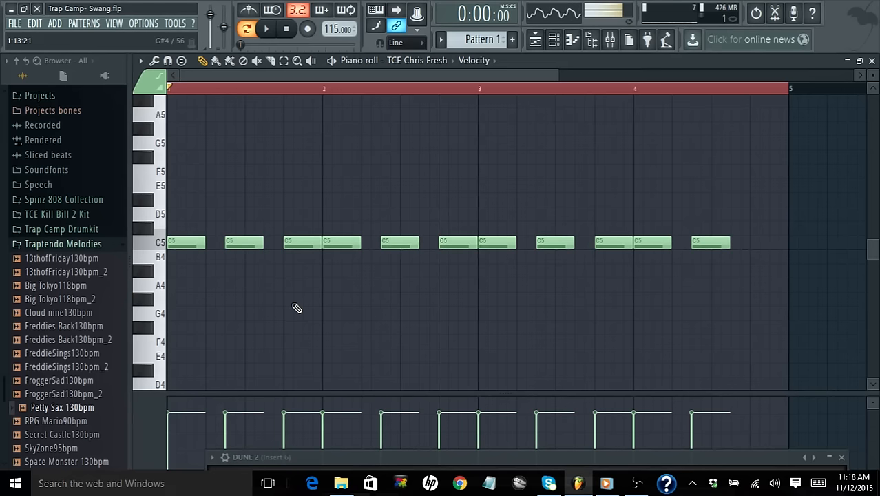
Step: Move the first TCE Chris Fresh note down to G#4 and replace the third C5 note with a G#4 note
click(240, 245)
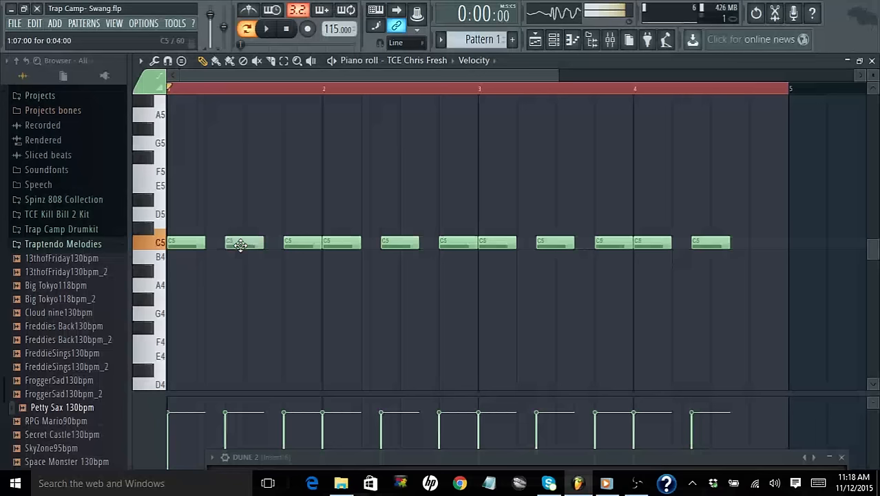
drag(197, 243, 190, 306)
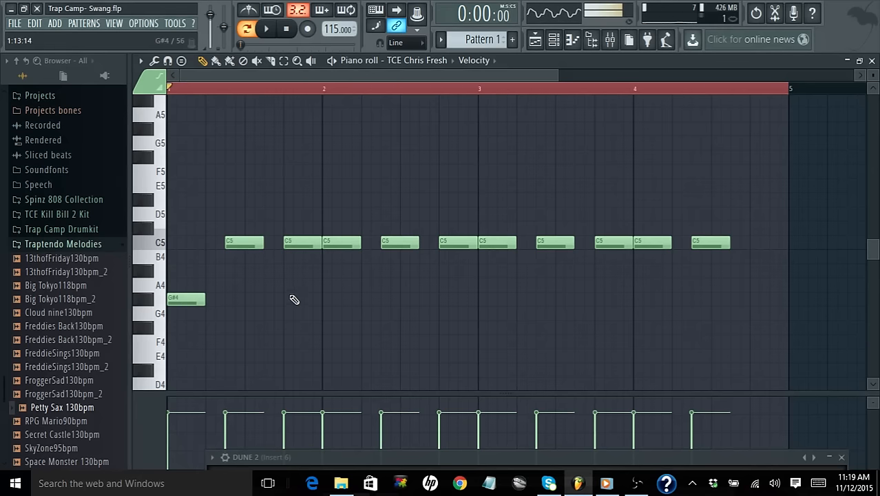
key(space)
key(space)
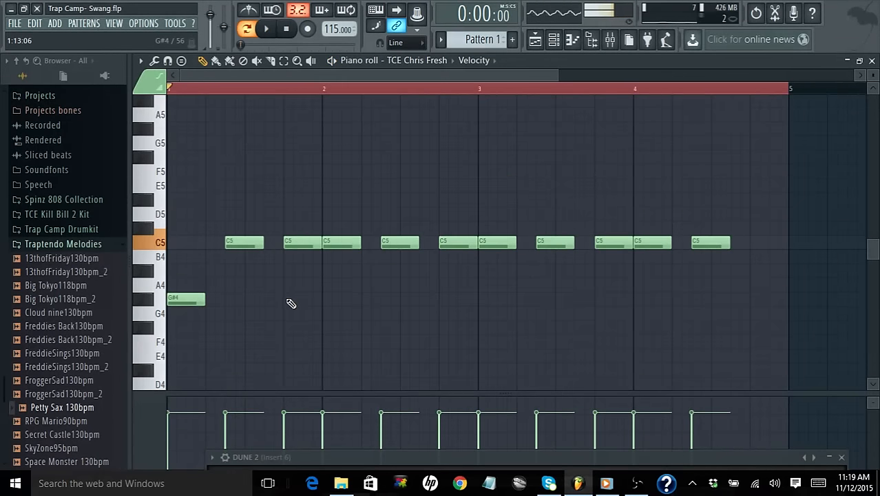
click(290, 301)
right_click(300, 243)
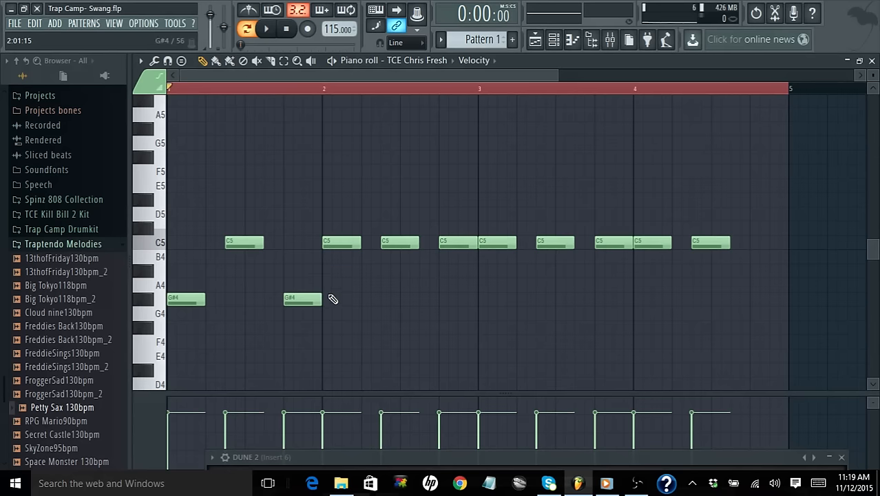
Step: Replace the C5 notes at the starts of bars 2 and 3 with G#4 notes, and add a G#4 note at 2:13
click(332, 301)
right_click(347, 244)
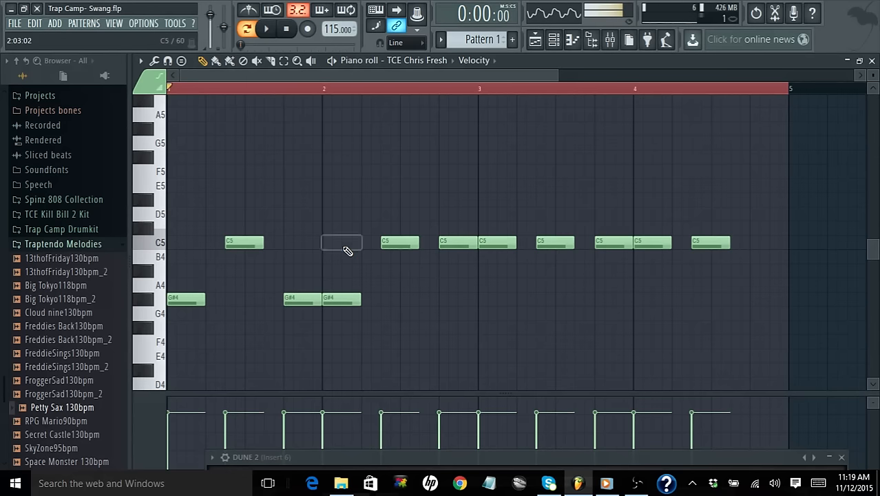
click(442, 299)
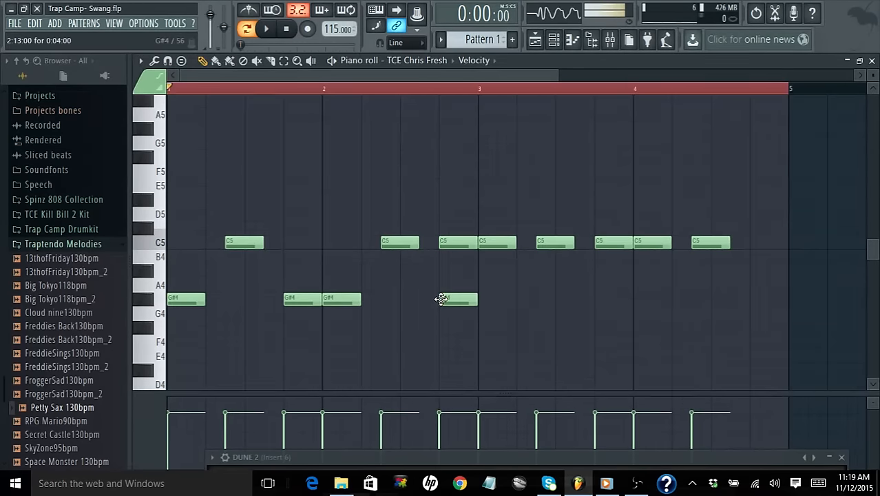
click(489, 301)
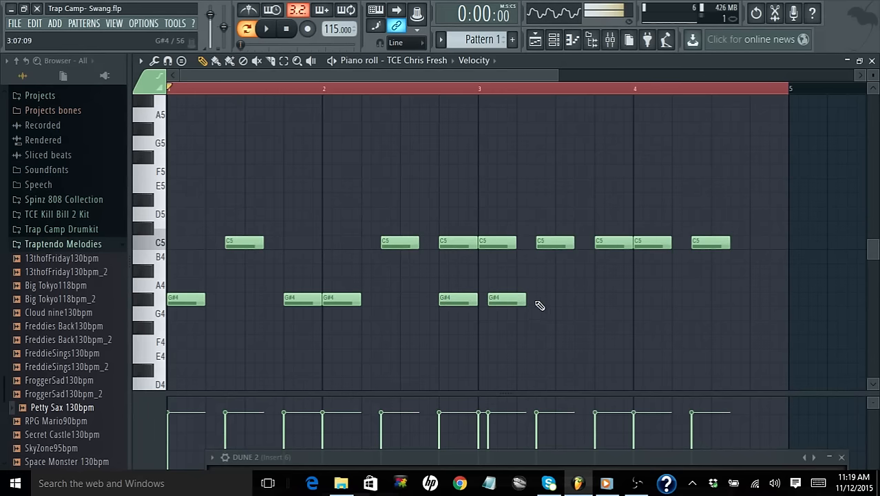
drag(515, 299, 505, 299)
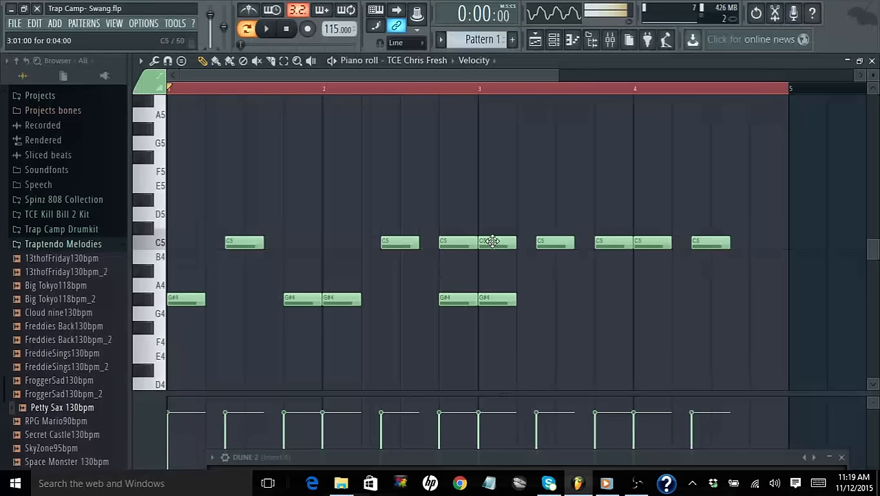
right_click(494, 243)
Step: Replace the C5 notes at 3:13 and at the pattern's end with G#4 notes, and delete the C5 note at 2:13
click(599, 301)
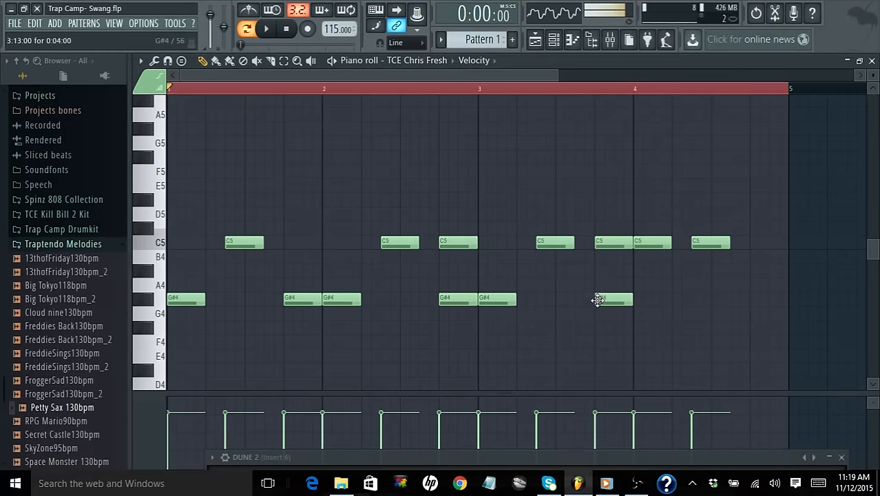
right_click(610, 244)
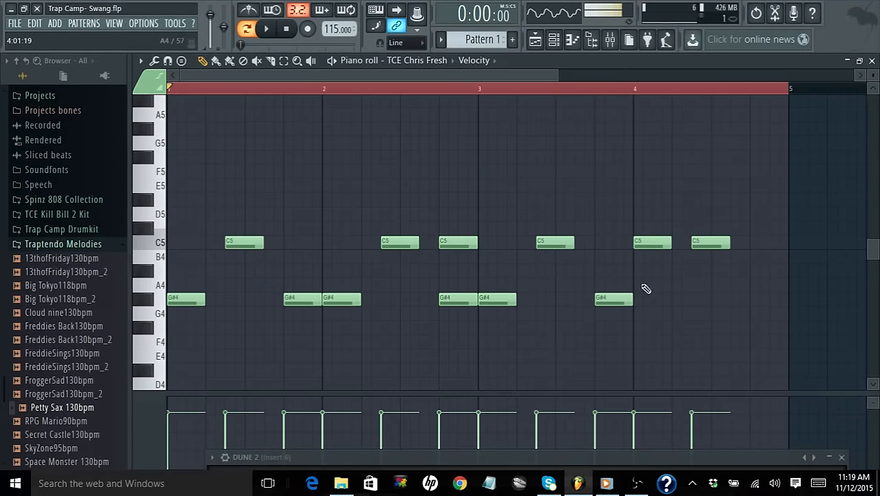
click(694, 303)
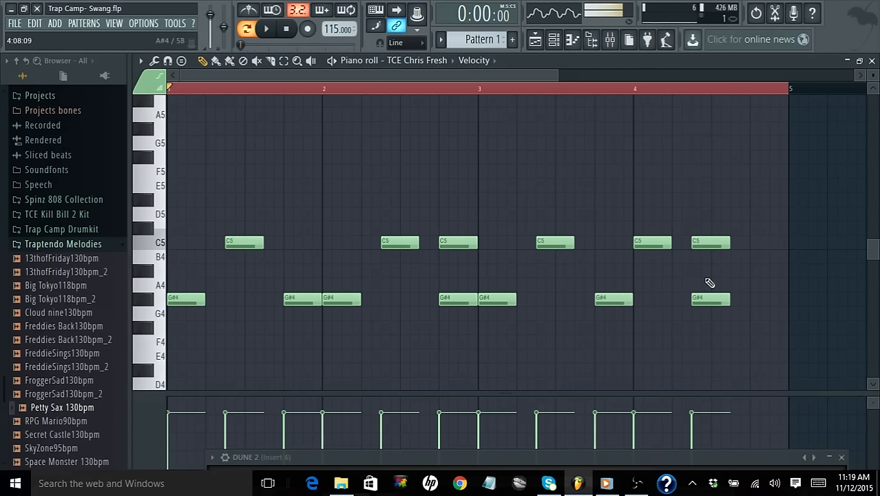
right_click(709, 243)
right_click(459, 244)
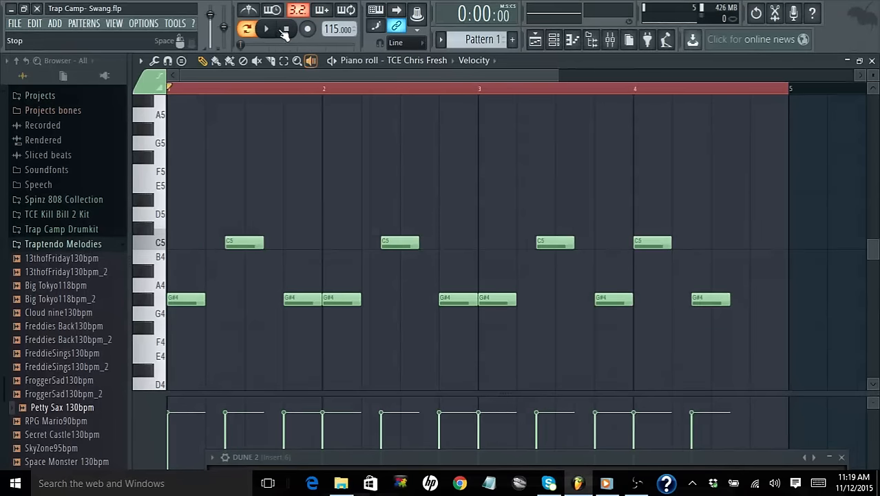
Step: Audition the edited bass pattern and save the project
click(267, 30)
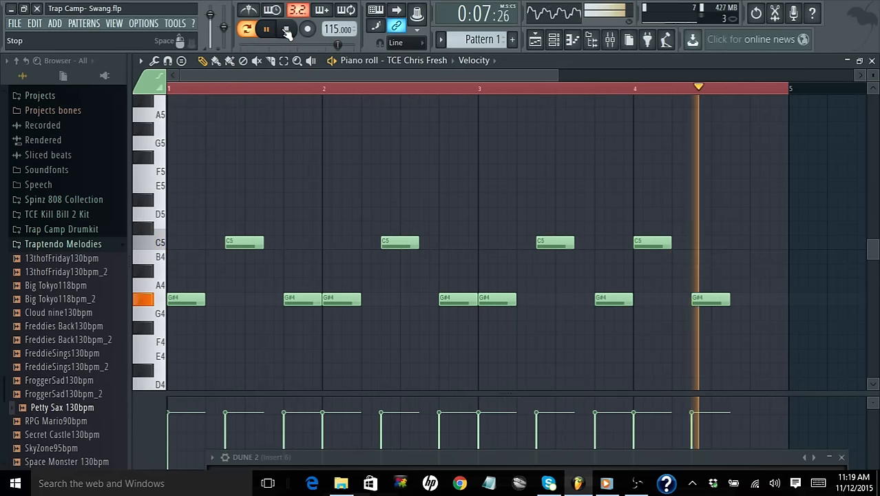
click(288, 30)
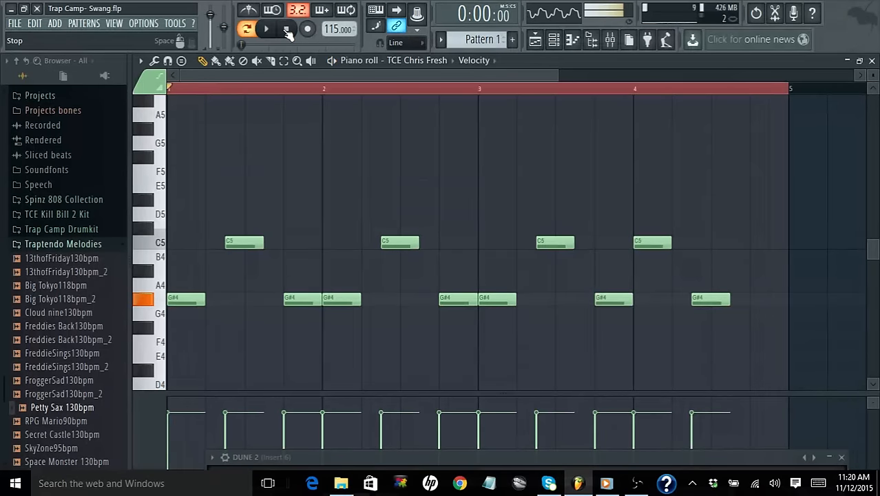
key(ctrl+s)
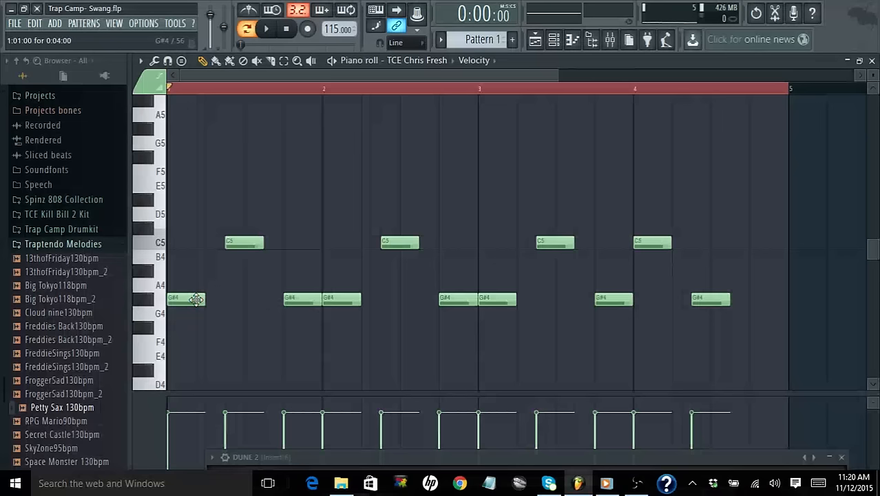
Step: Turn the first C5 note into a slide note and audition the pattern
double_click(238, 243)
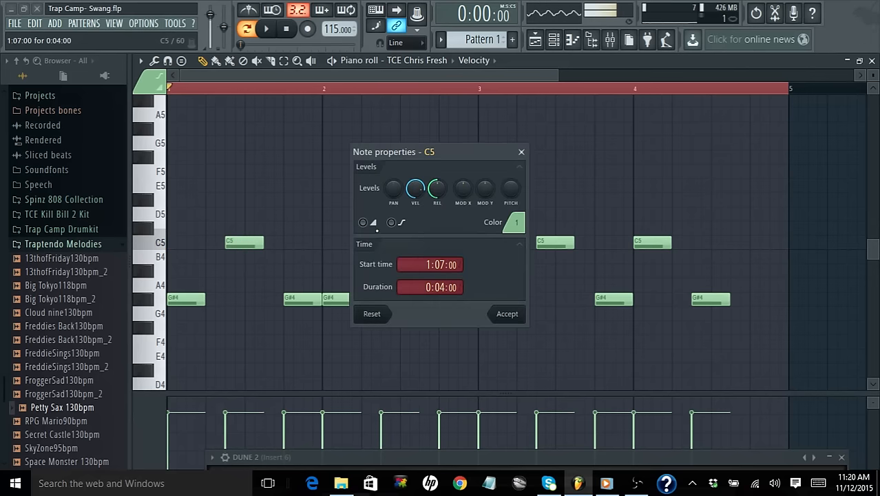
click(363, 224)
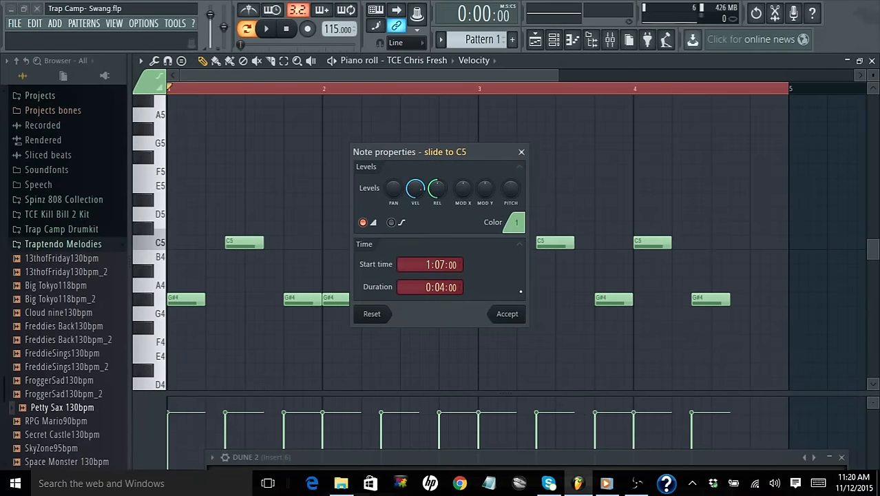
click(508, 314)
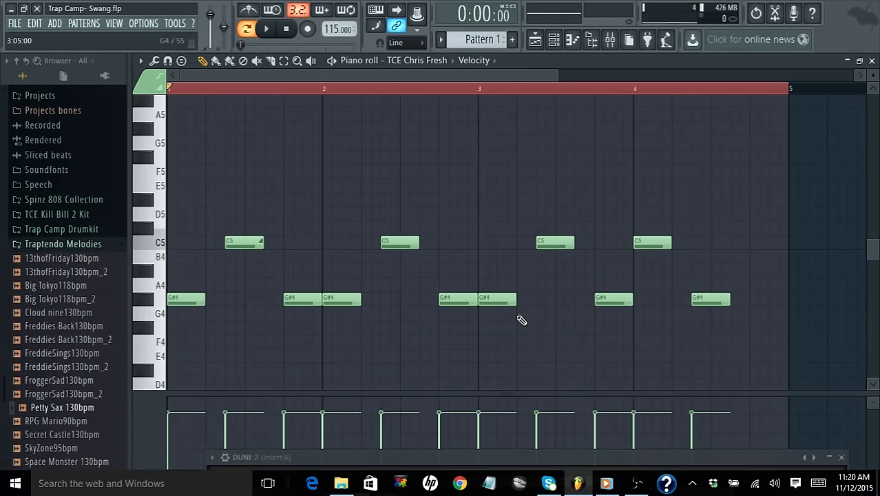
key(space)
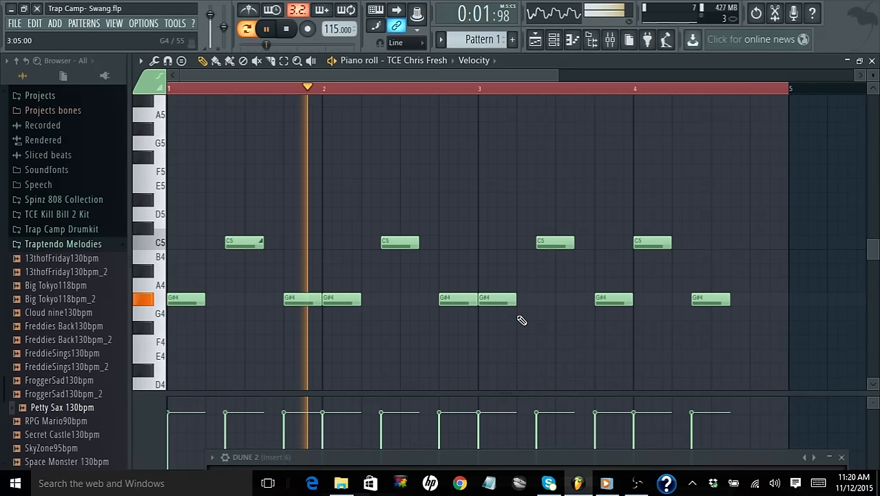
key(space)
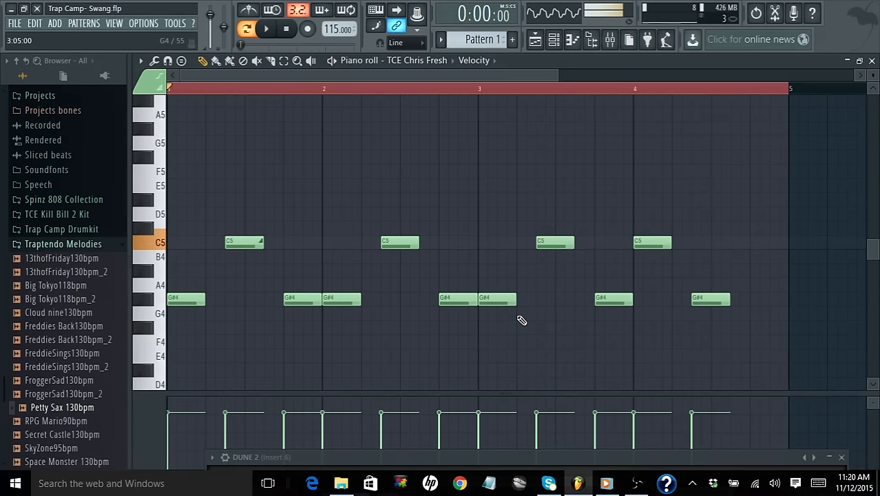
key(space)
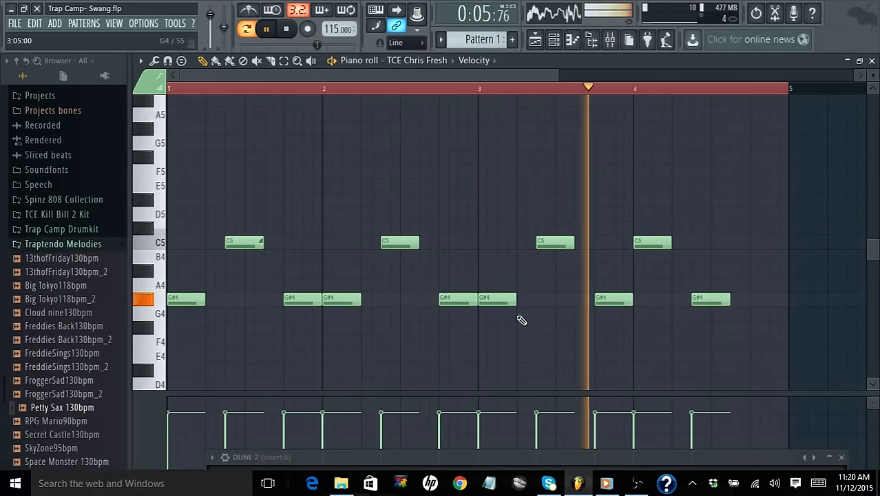
key(space)
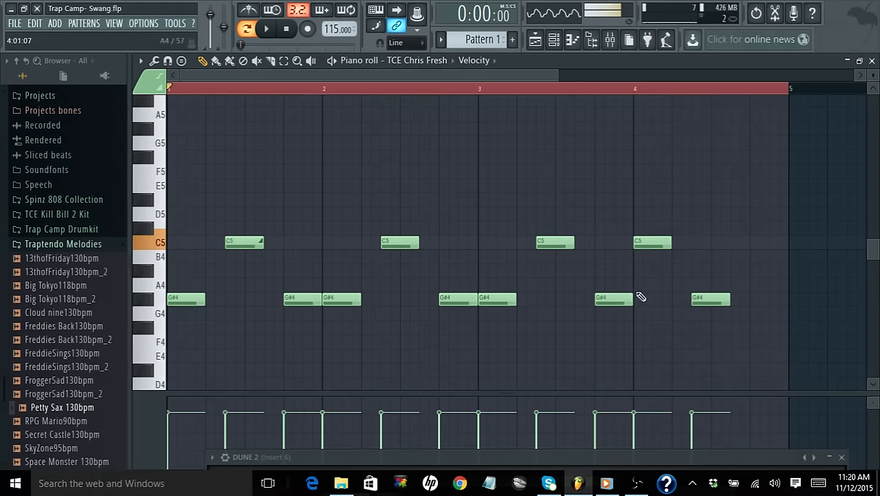
Step: Lengthen the bass notes that leave gaps so each reaches the next note, and extend the last G#4 note to the start of bar 5
drag(730, 298, 788, 300)
drag(671, 241, 691, 242)
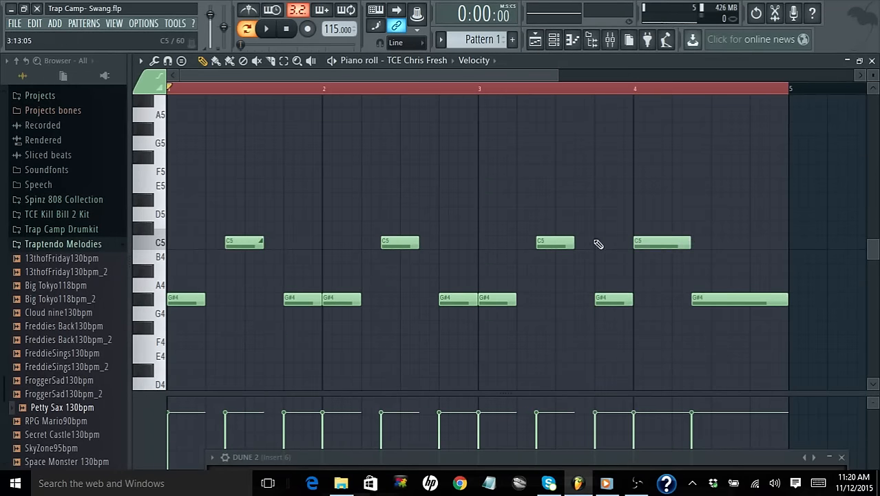
drag(574, 243, 588, 243)
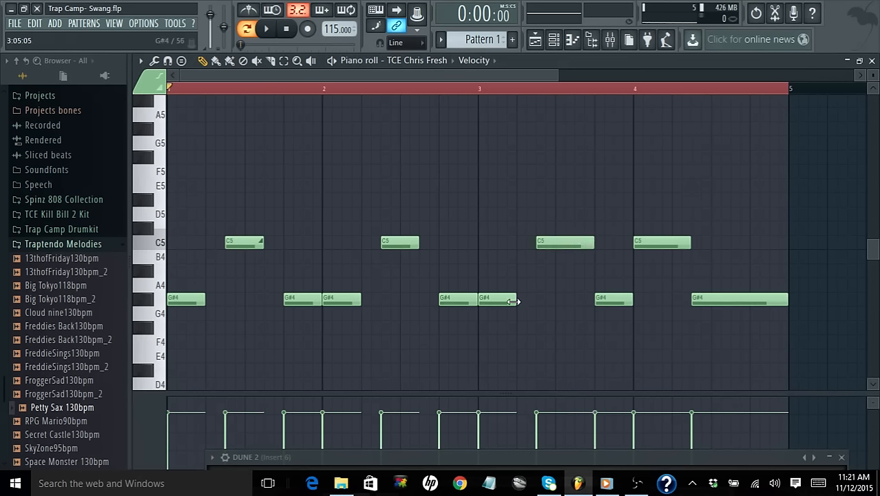
drag(517, 301, 536, 301)
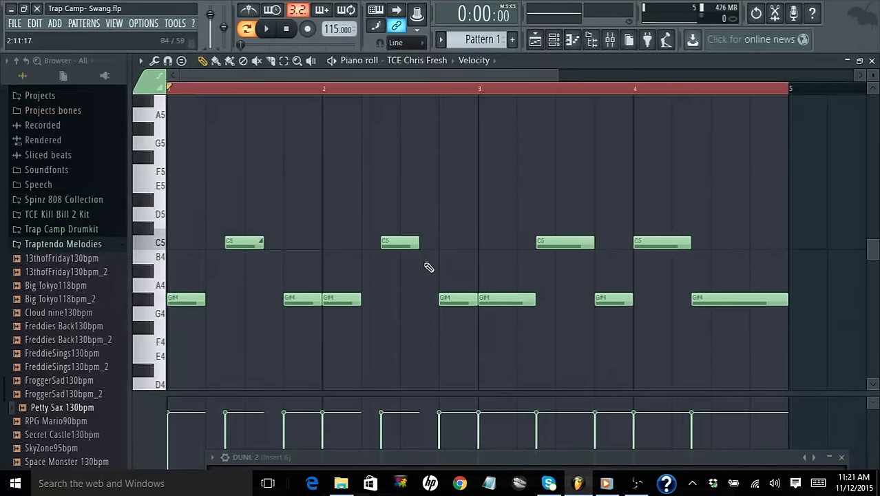
drag(417, 242, 438, 244)
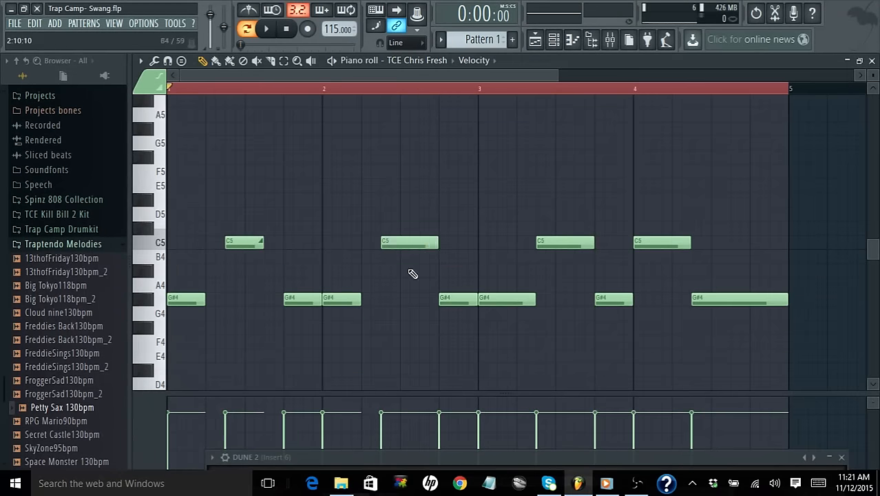
drag(361, 300, 382, 301)
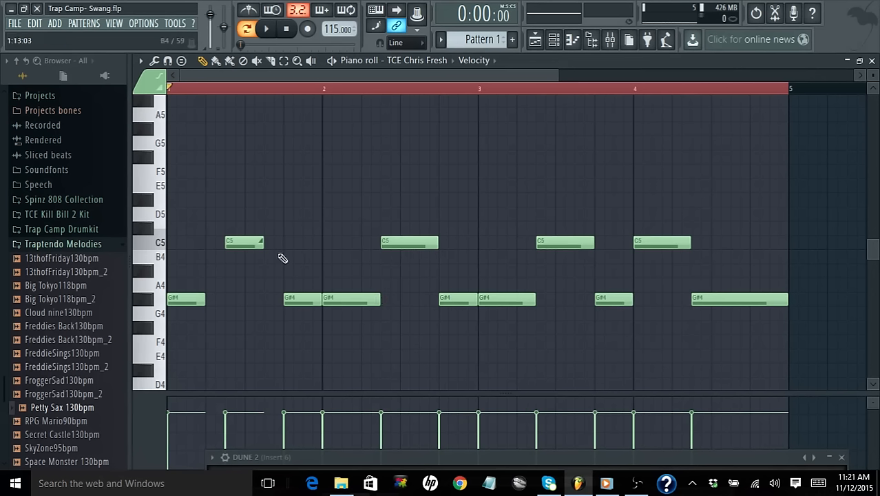
drag(263, 243, 283, 246)
drag(207, 303, 223, 301)
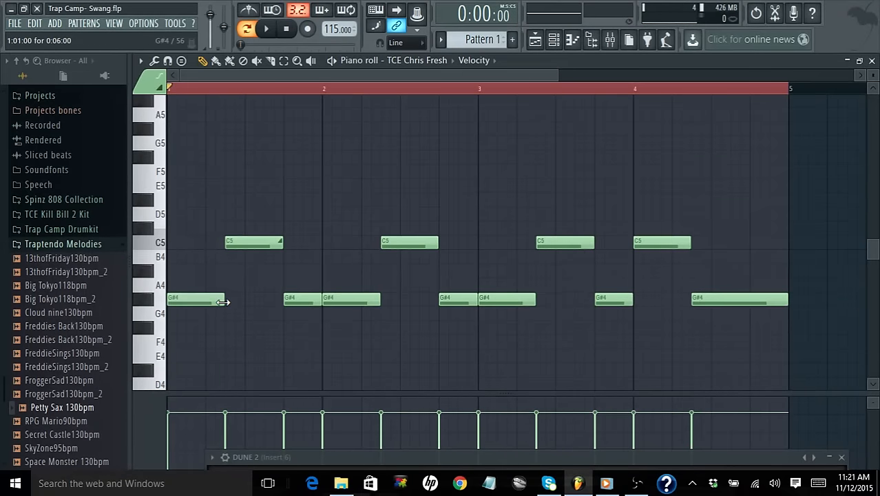
Step: Try portamento instead of slide on the first C5 note and audition the pattern
double_click(261, 245)
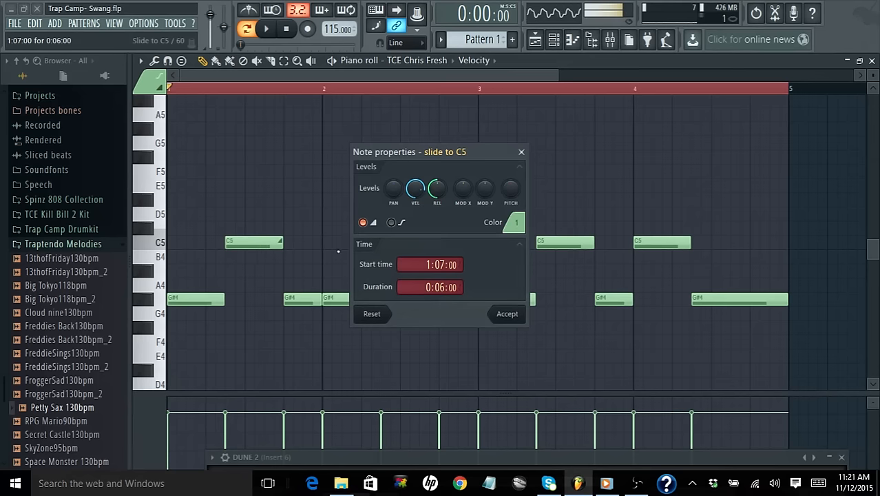
drag(433, 152, 320, 131)
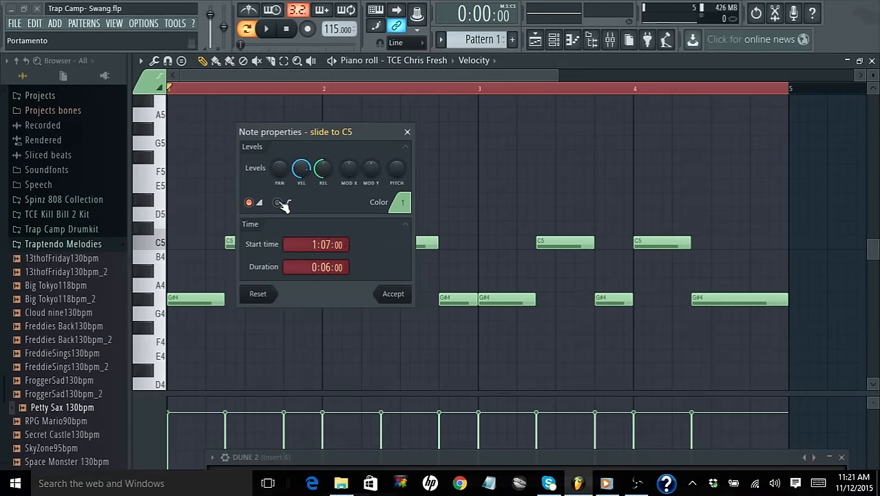
click(249, 203)
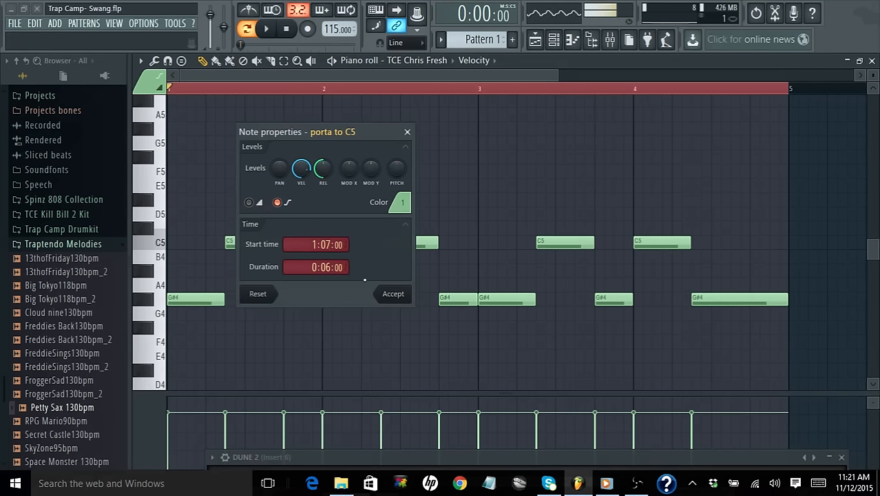
click(394, 298)
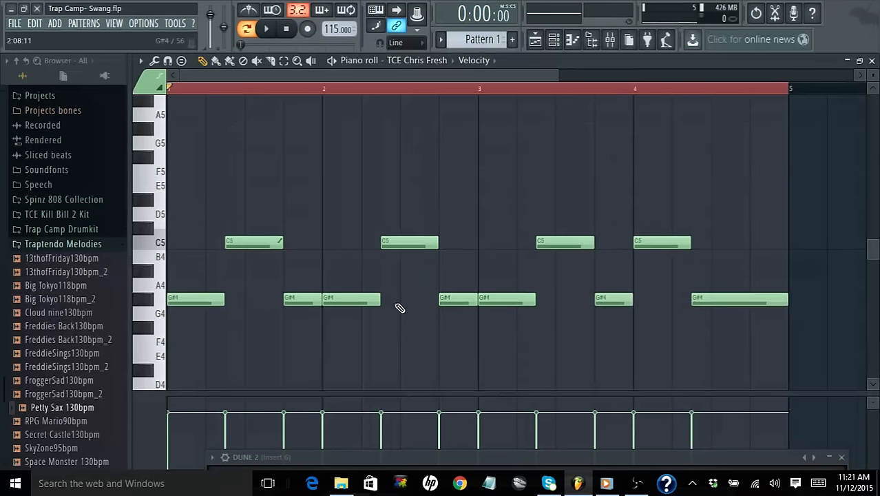
click(267, 29)
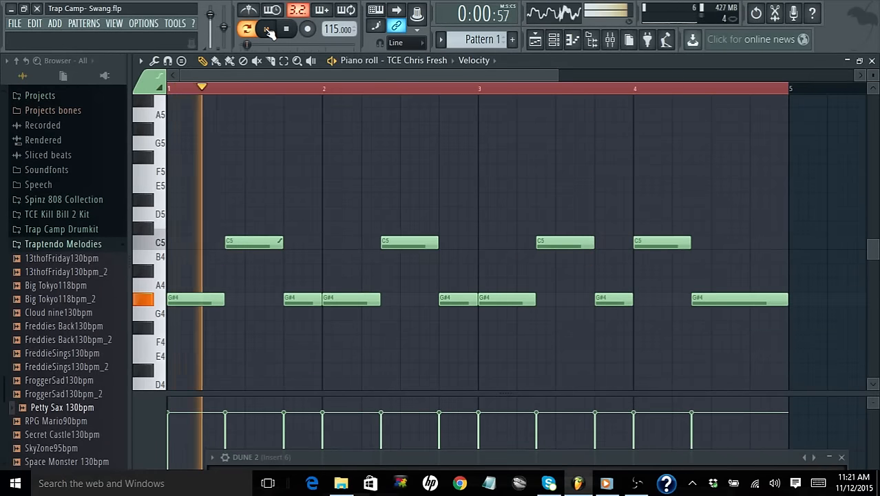
click(287, 30)
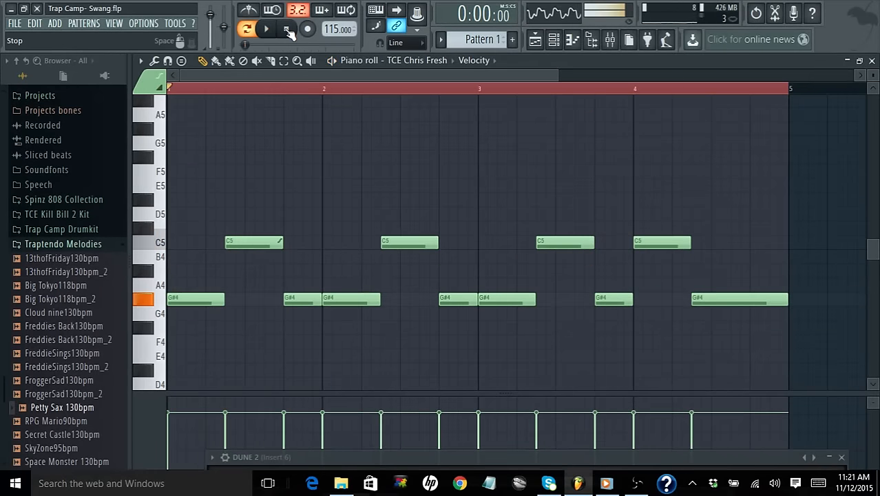
Step: Set the first C5 note back to slide with its release at maximum, and audition the pattern
double_click(262, 241)
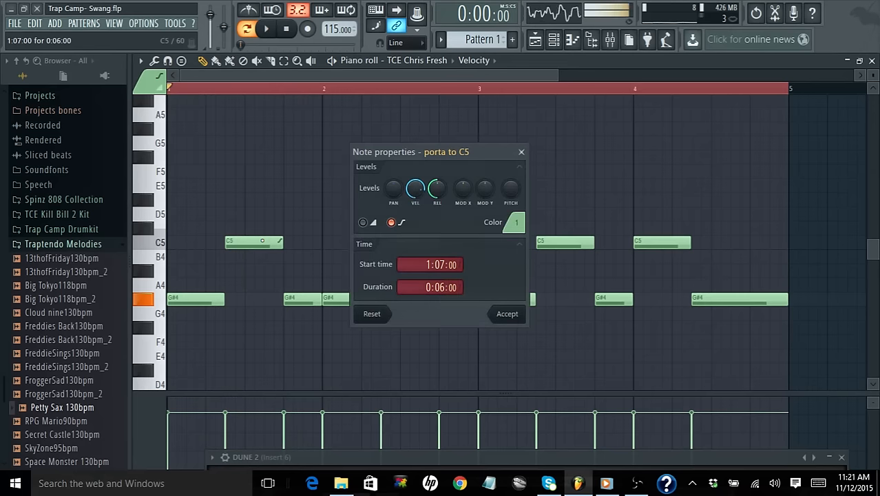
click(390, 223)
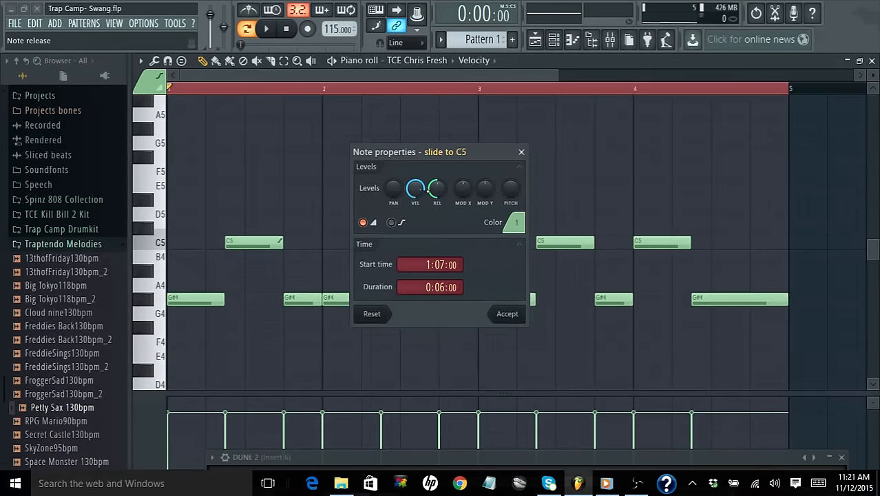
drag(436, 188, 436, 165)
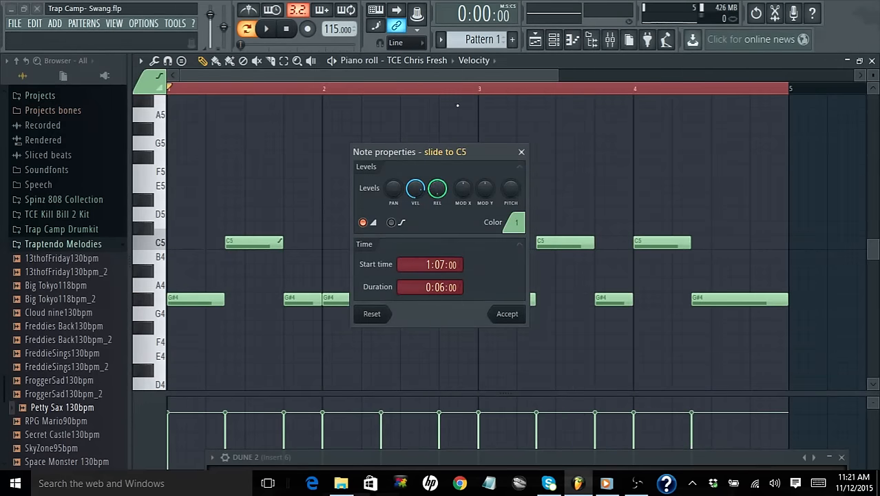
click(507, 314)
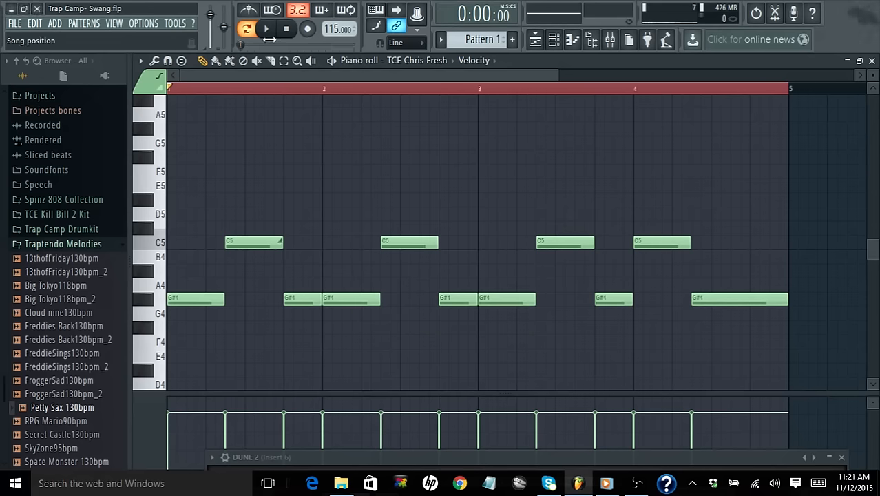
click(266, 30)
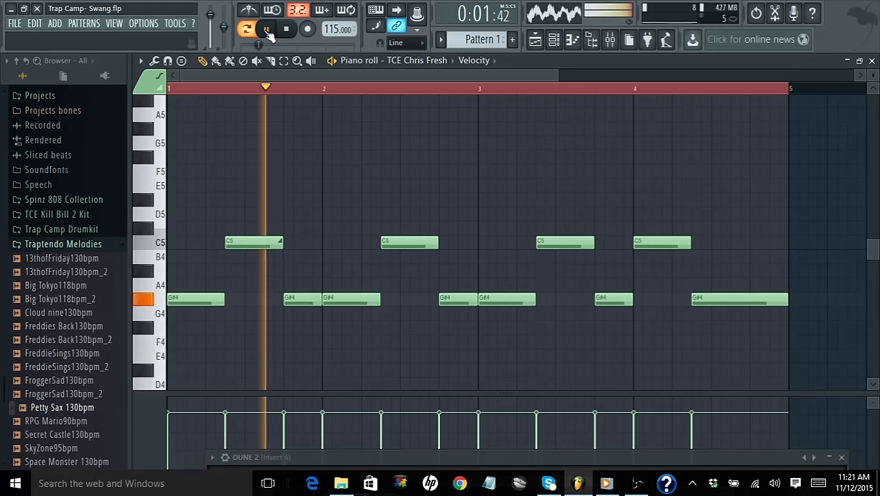
Step: Try the first C5 slide note with its release at minimum and audition the pattern
click(288, 31)
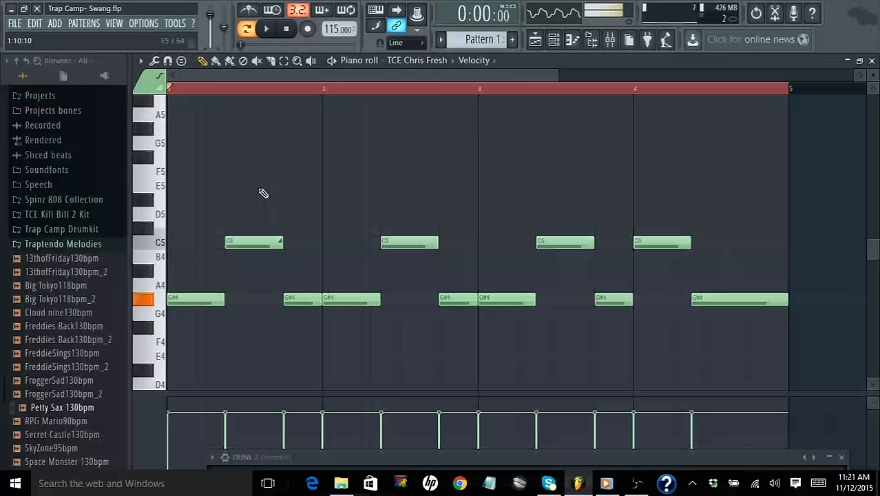
double_click(249, 245)
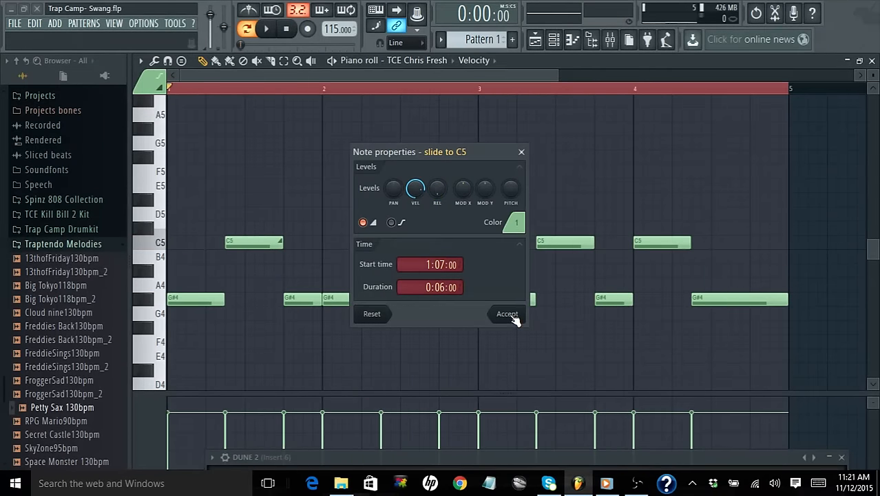
click(510, 314)
click(267, 29)
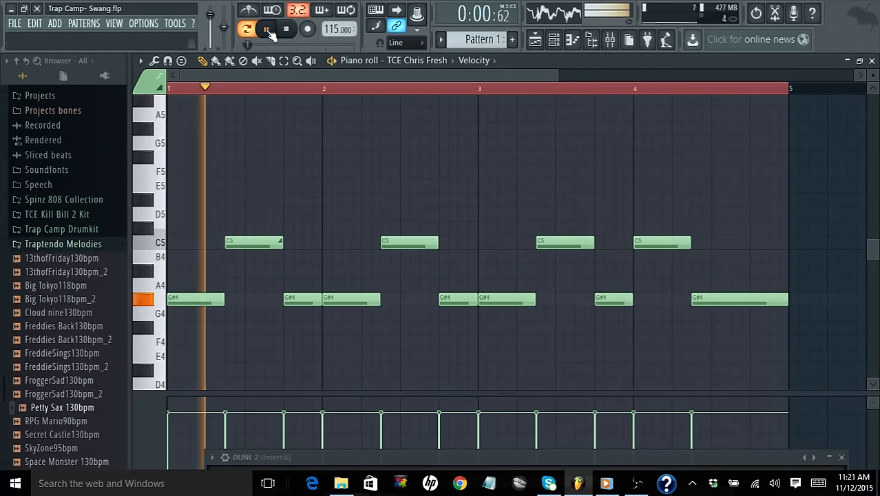
click(286, 30)
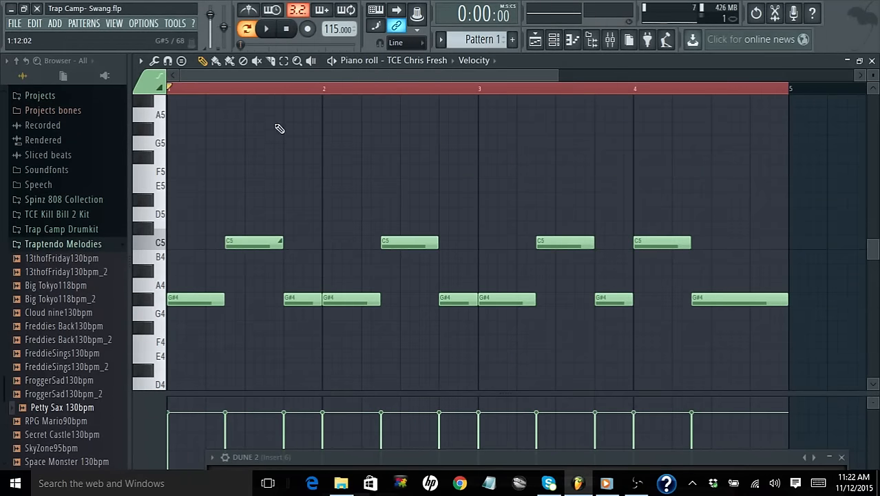
Step: Raise the first C5 slide note's release to maximum and audition the pattern
double_click(252, 241)
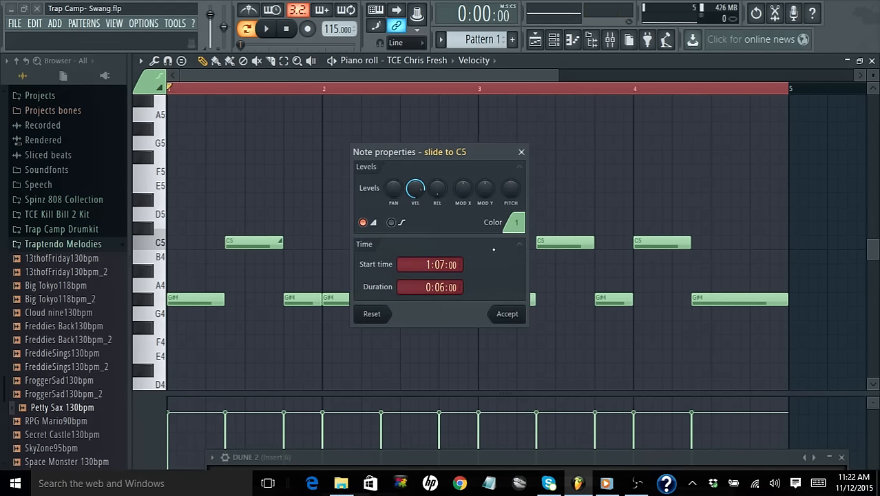
drag(437, 188, 437, 181)
drag(436, 188, 437, 172)
click(521, 169)
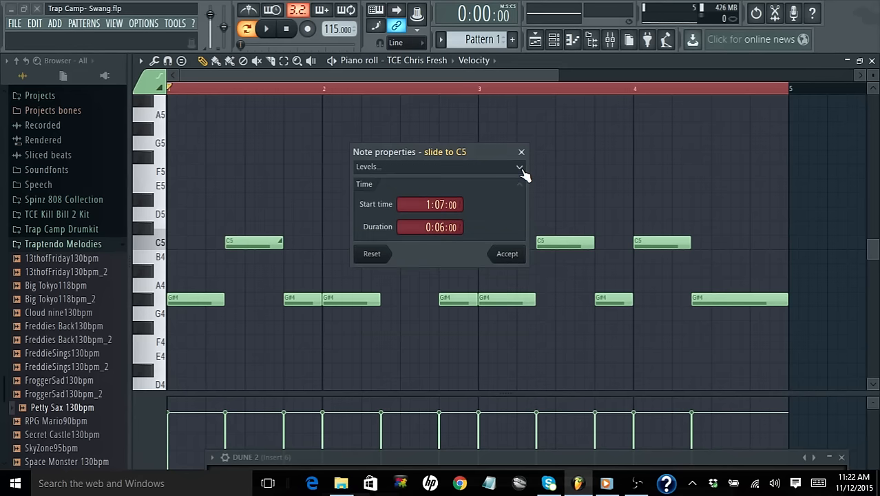
click(521, 168)
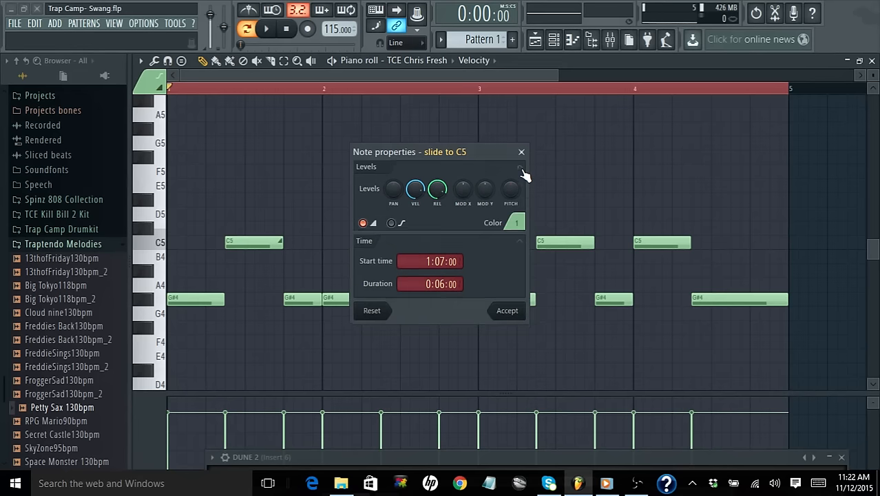
click(517, 314)
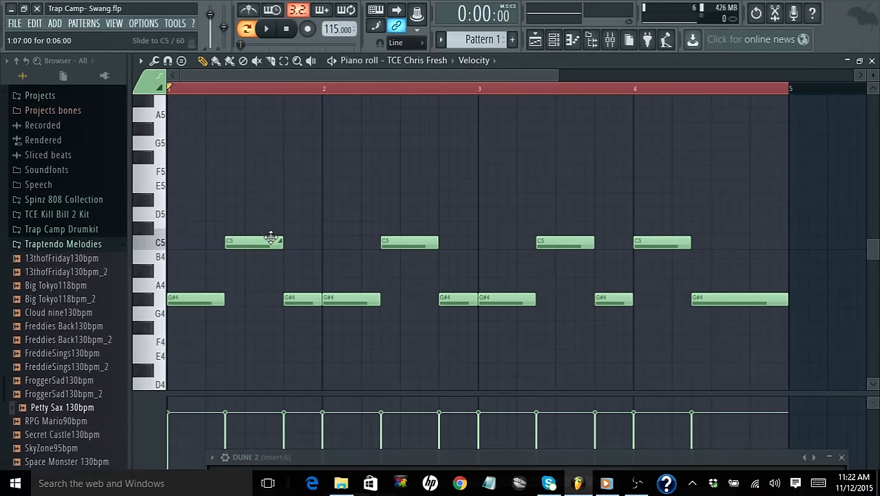
key(space)
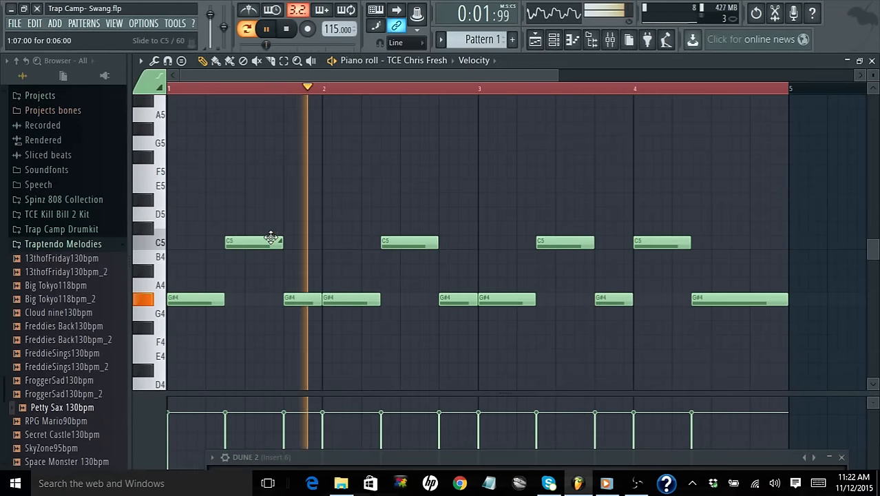
key(space)
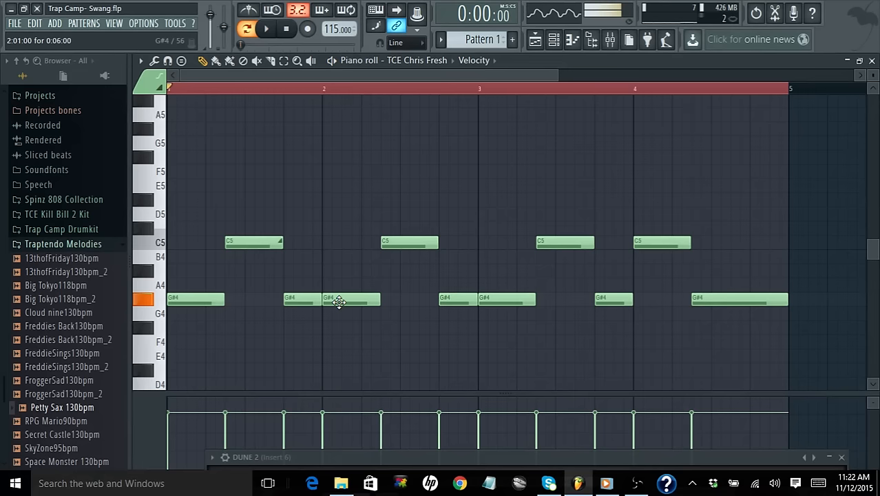
Step: Move the G#4 note at the start of bar 2 up to G5 and audition the pattern
drag(338, 302, 333, 143)
key(space)
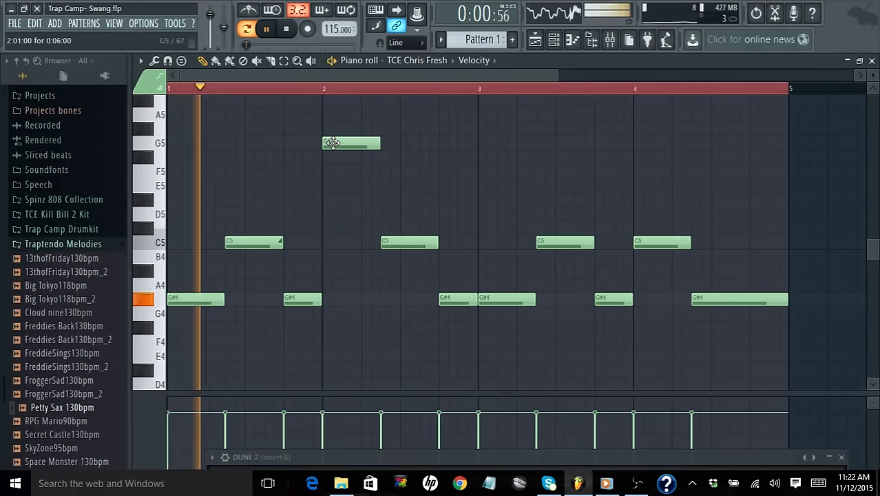
key(space)
Step: Turn the second C5 note, in bar 2, into a slide note and audition the pattern
double_click(394, 242)
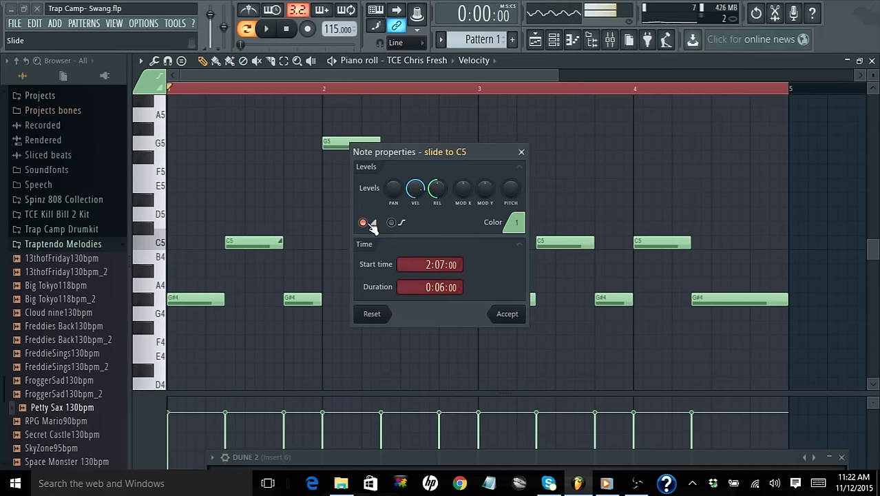
click(507, 313)
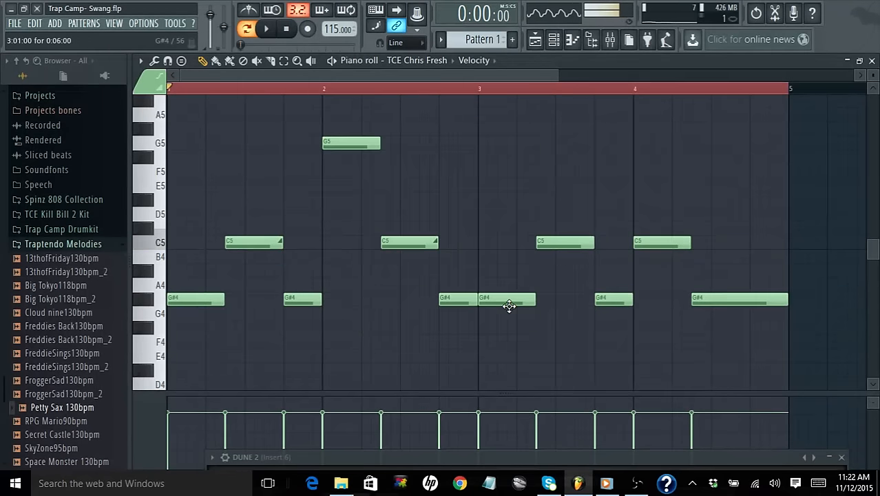
key(space)
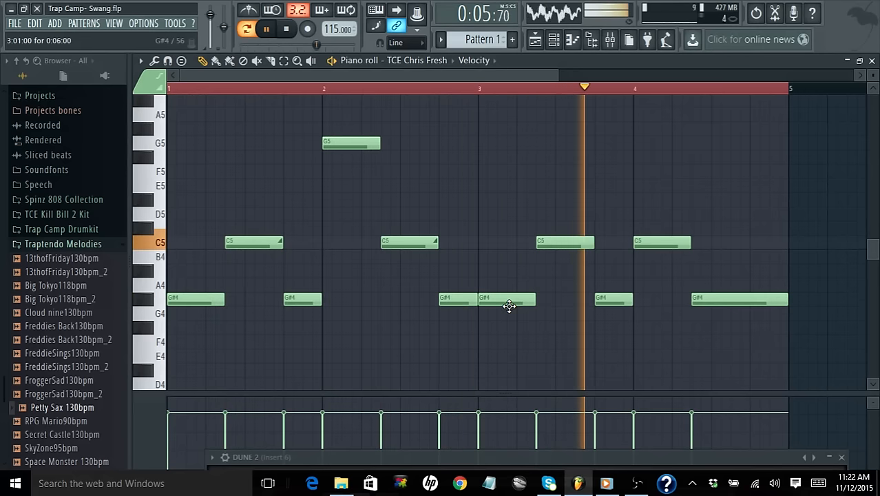
key(space)
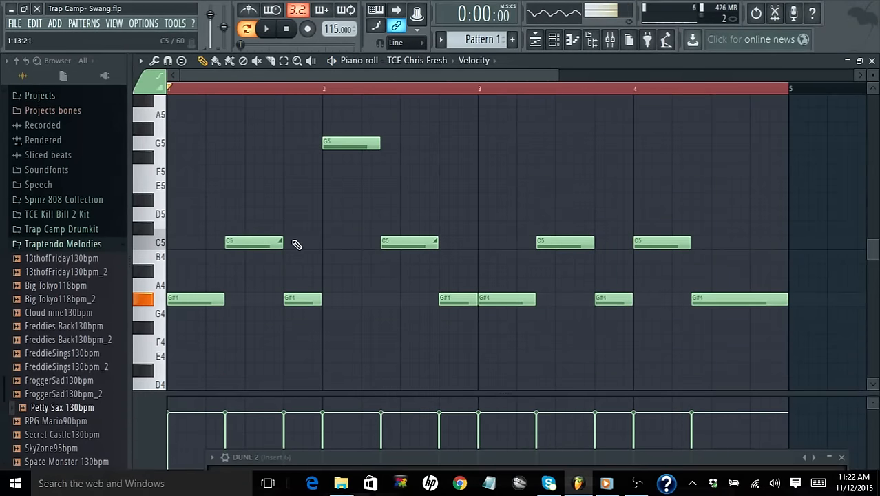
Step: Review the first C5 note's slide properties and close the TCE Chris Fresh piano roll
double_click(259, 239)
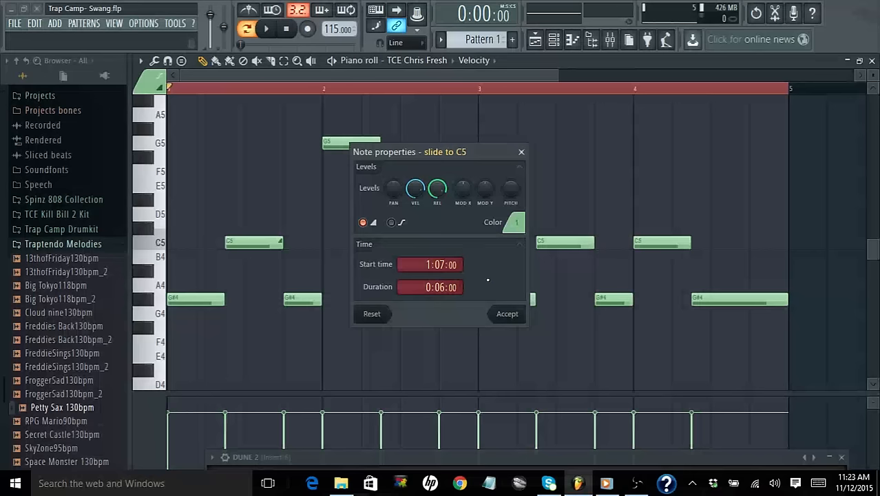
click(508, 314)
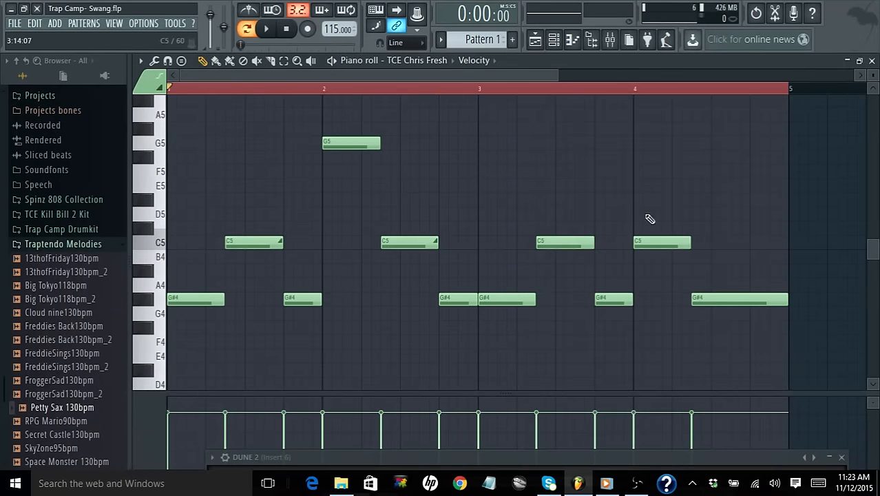
click(871, 61)
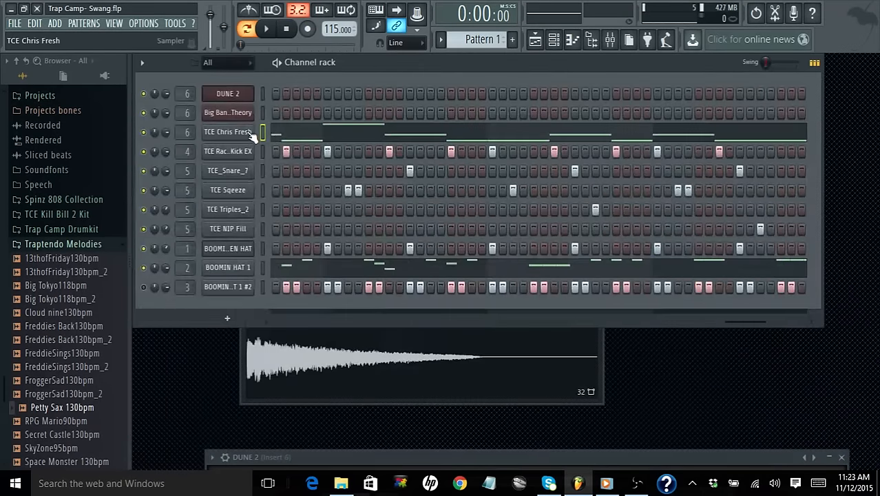
Step: Copy the TCE Chris Fresh bass notes into the Big Bang Theory channel and mute TCE Chris Fresh
click(228, 113)
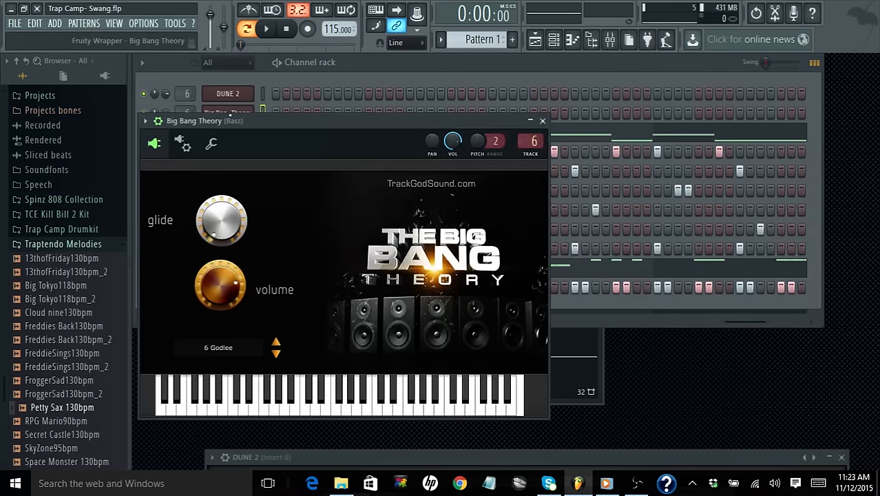
click(382, 70)
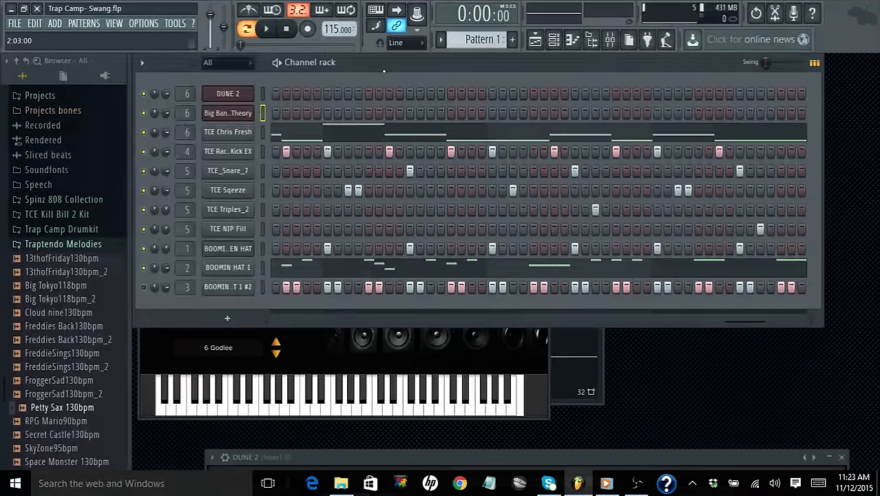
right_click(233, 135)
click(353, 144)
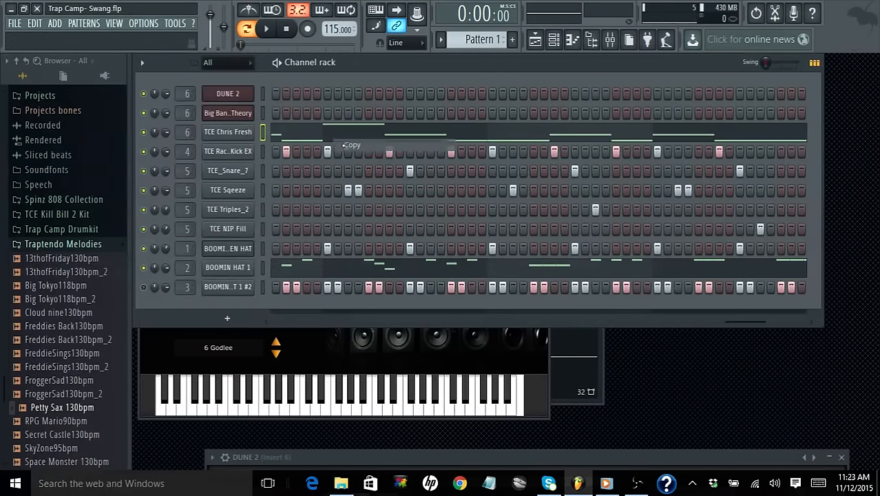
click(143, 133)
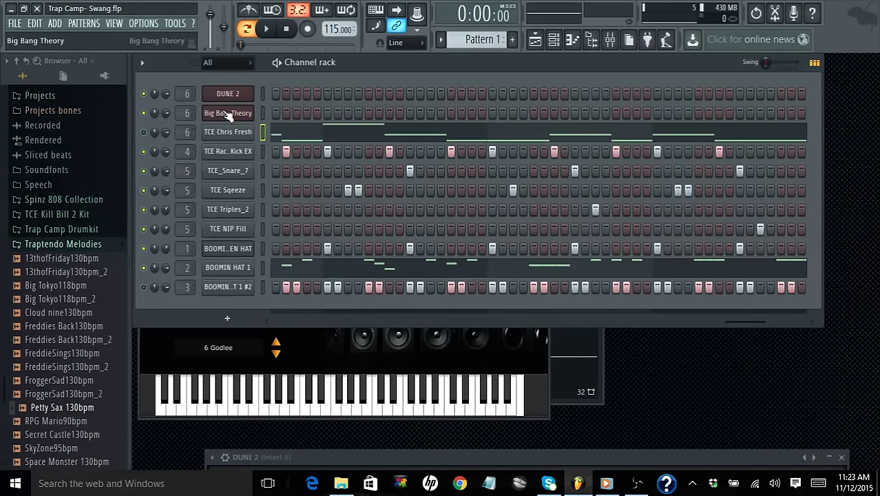
right_click(225, 115)
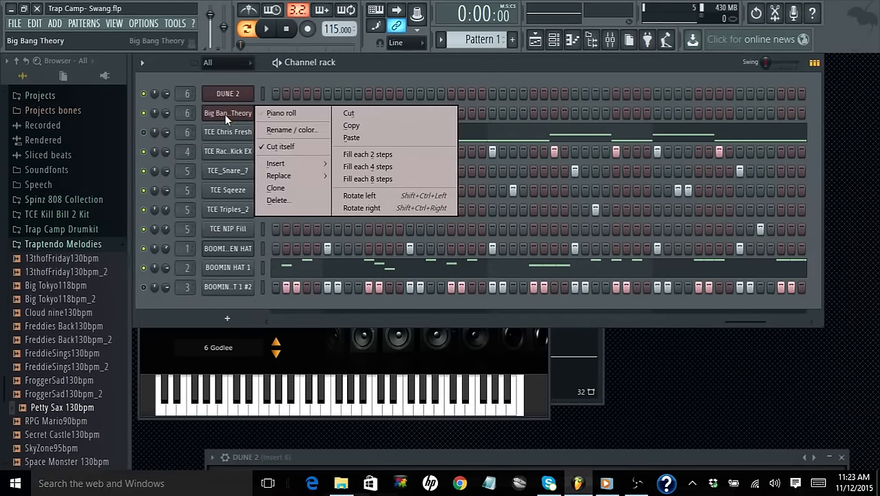
click(351, 135)
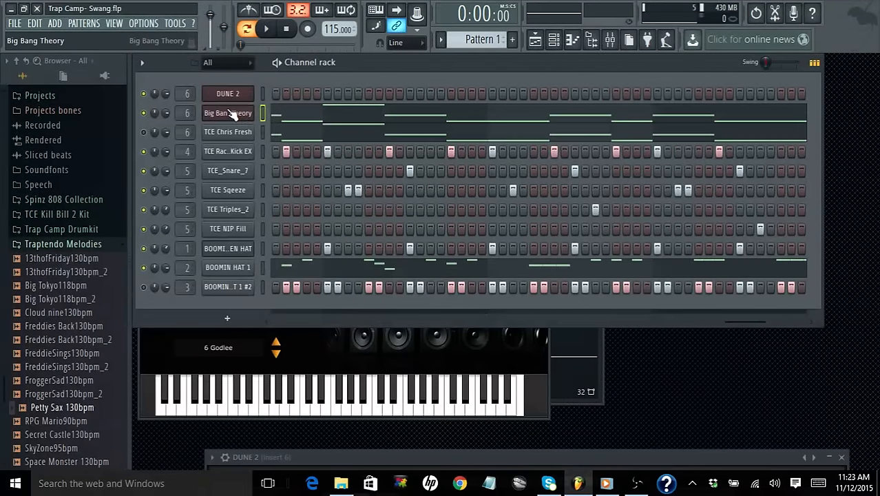
Step: Check the pasted notes in the Big Bang Theory piano roll and audition the pattern from the channel rack
click(297, 117)
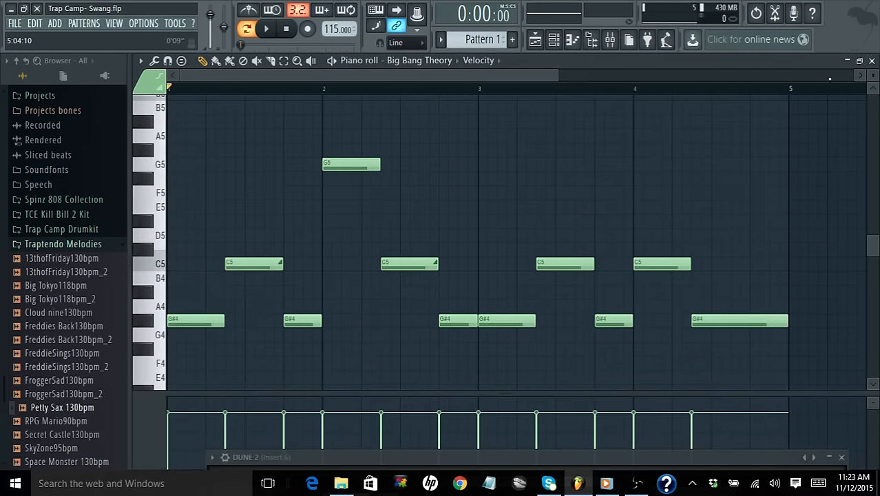
click(872, 60)
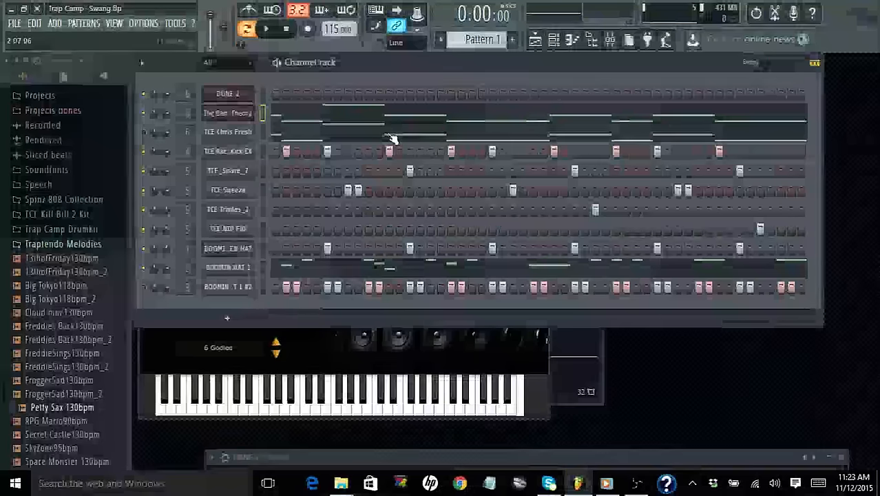
key(space)
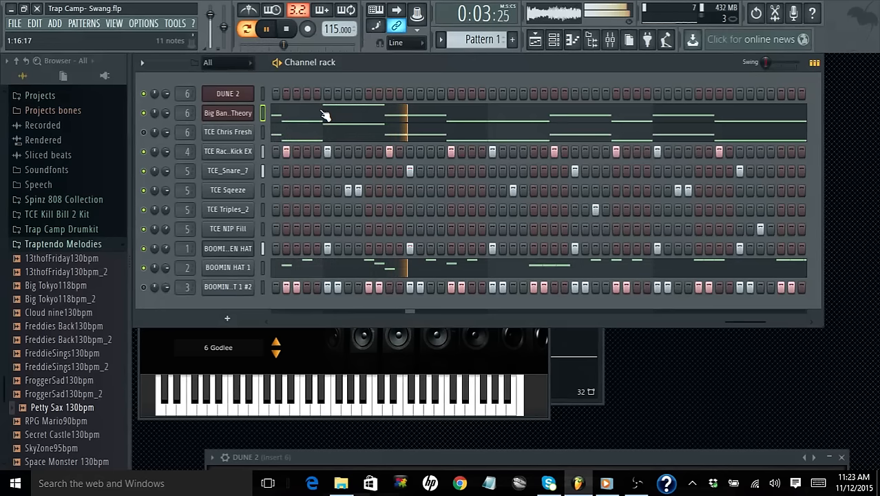
key(space)
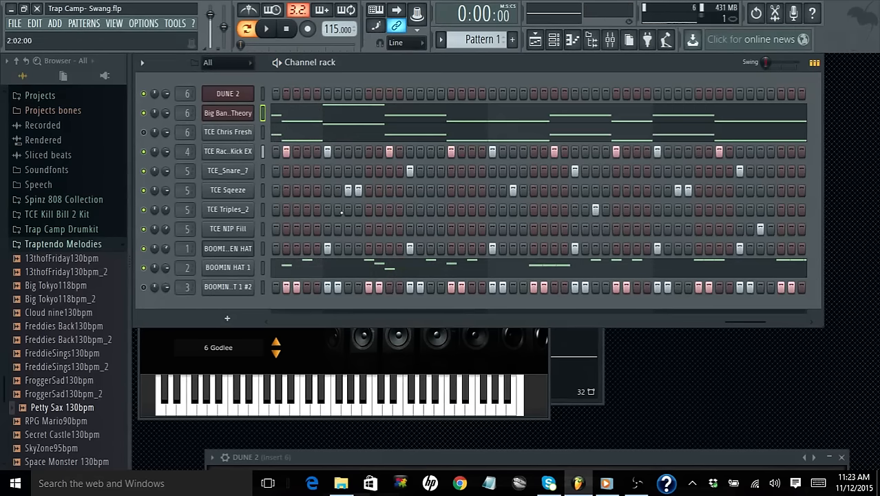
Step: Switch the Big Bang Theory bass preset to 6 Feet Seven Inches and audition the pattern
click(312, 360)
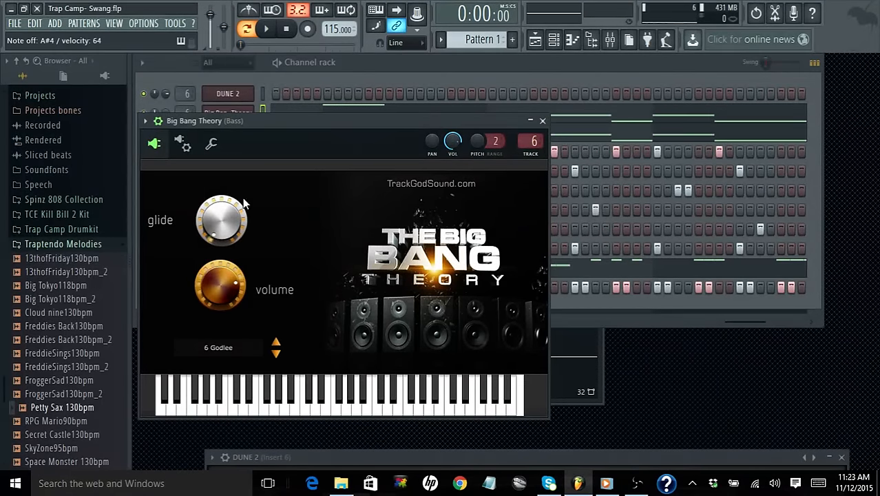
click(277, 355)
key(space)
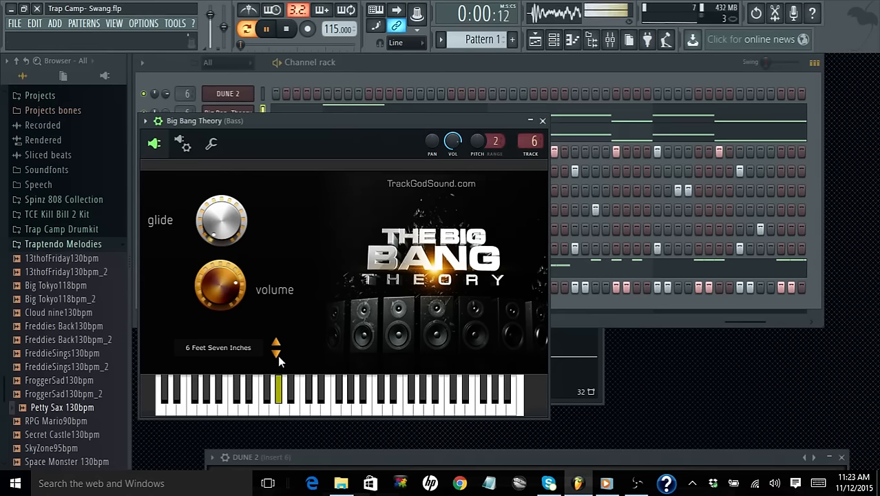
key(space)
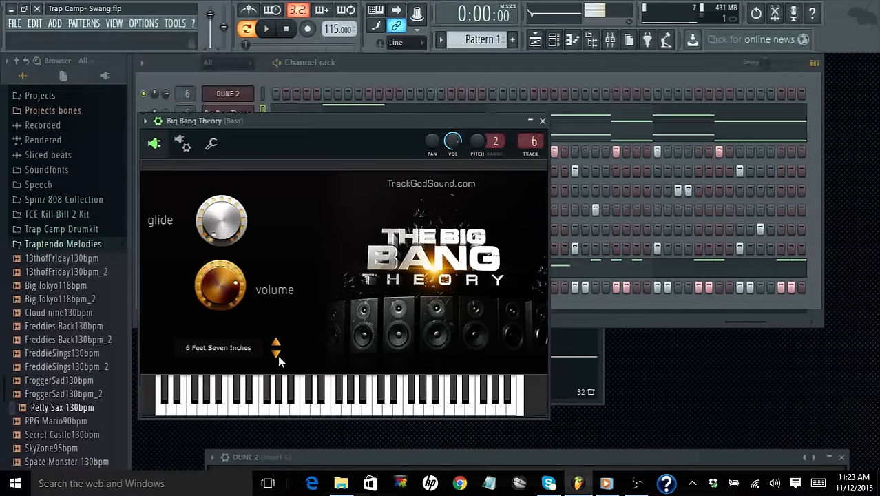
Step: Turn off the slide on the C5 note starting at 2:07:00 in the Big Bang Theory piano roll, and close the piano roll
click(349, 110)
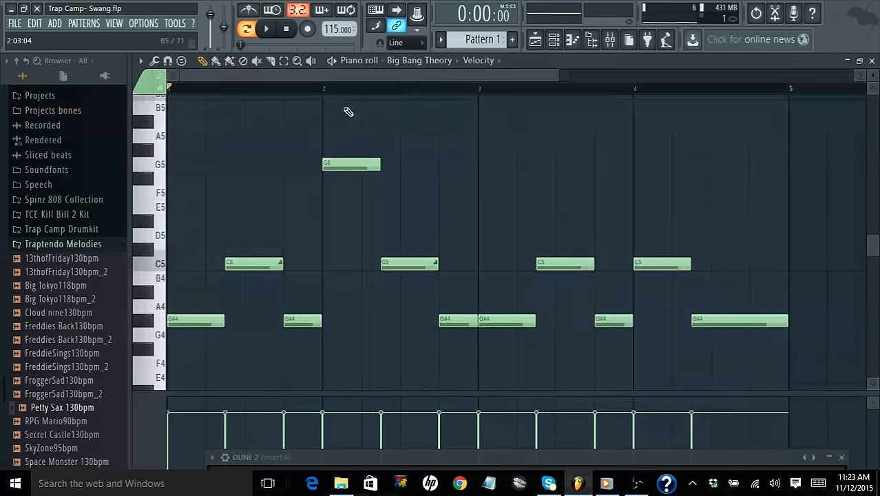
double_click(260, 262)
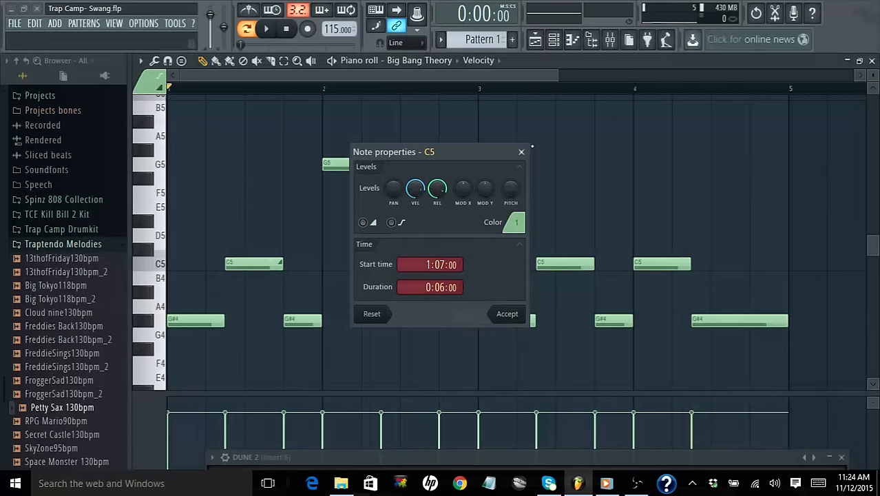
click(522, 151)
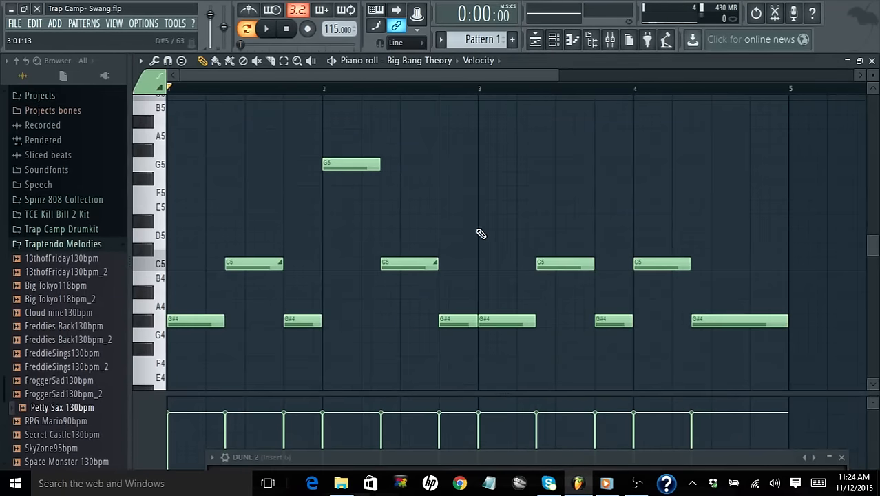
double_click(430, 262)
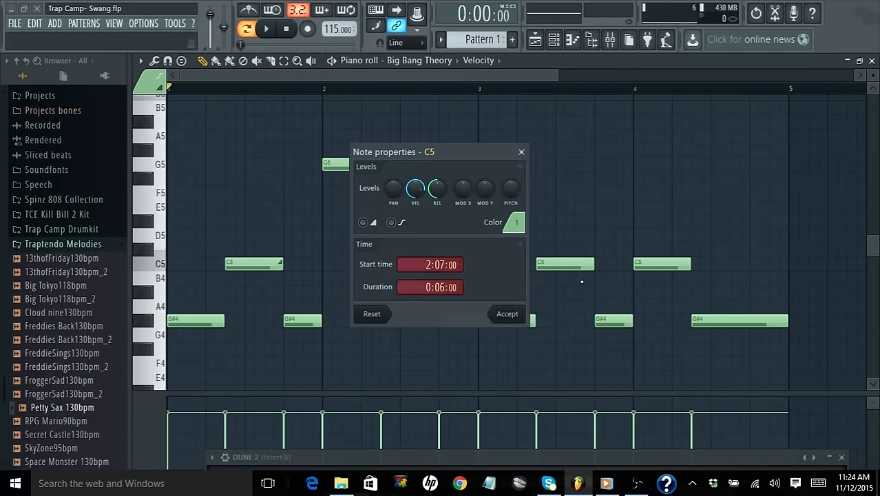
click(520, 315)
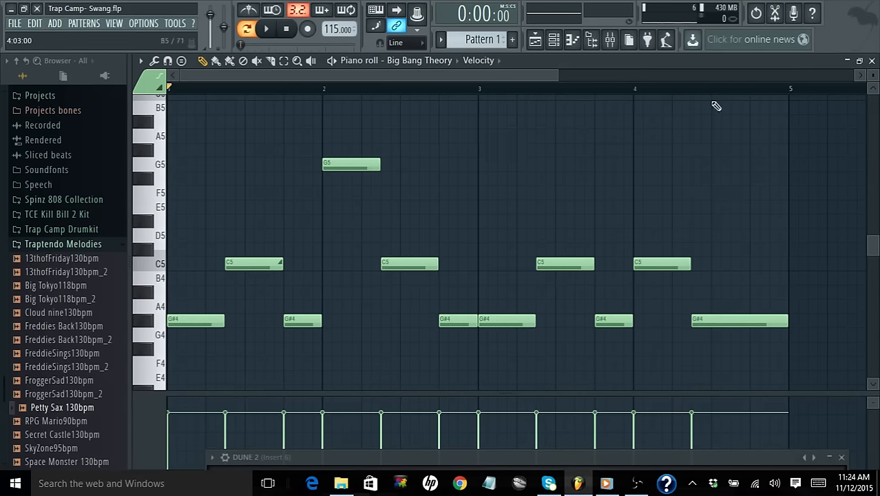
click(872, 61)
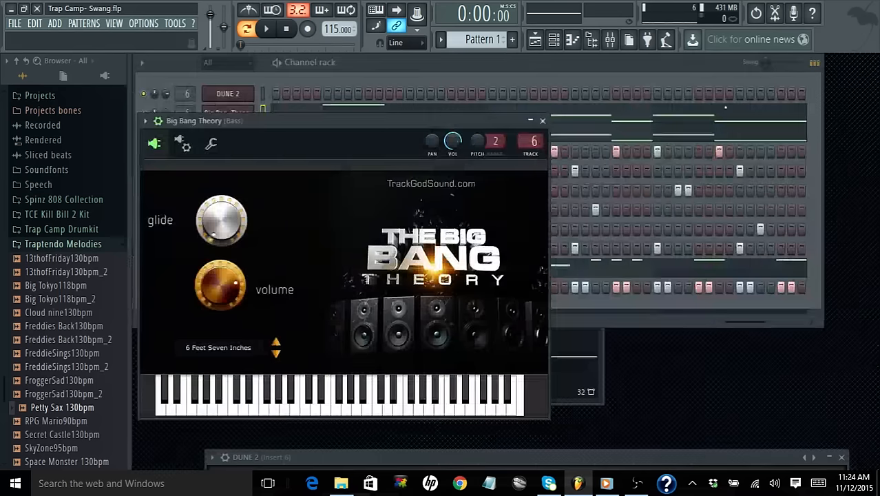
Step: Collapse the detailed settings of the Big Bang Theory plugin, reposition its window slightly and start pattern playback
click(157, 121)
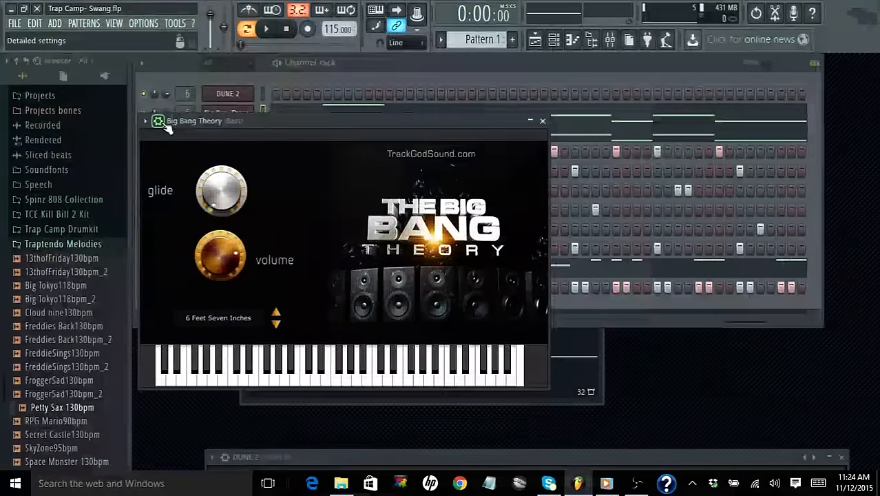
drag(272, 122, 303, 121)
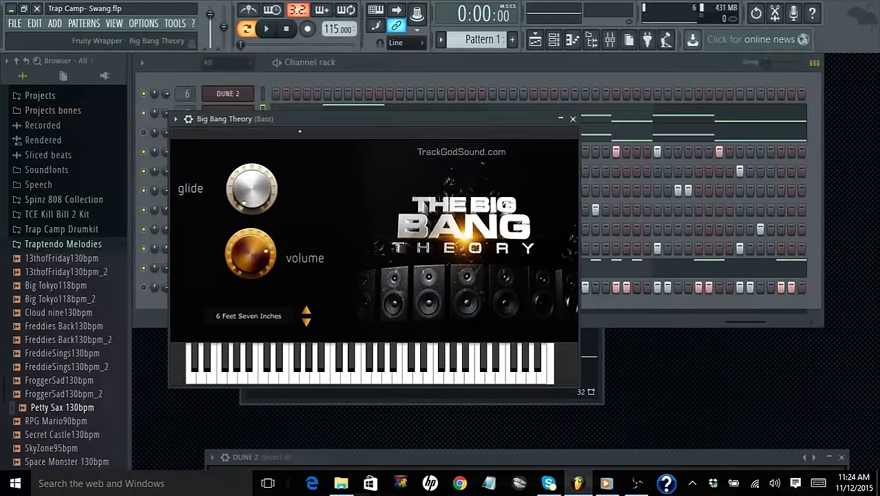
key(space)
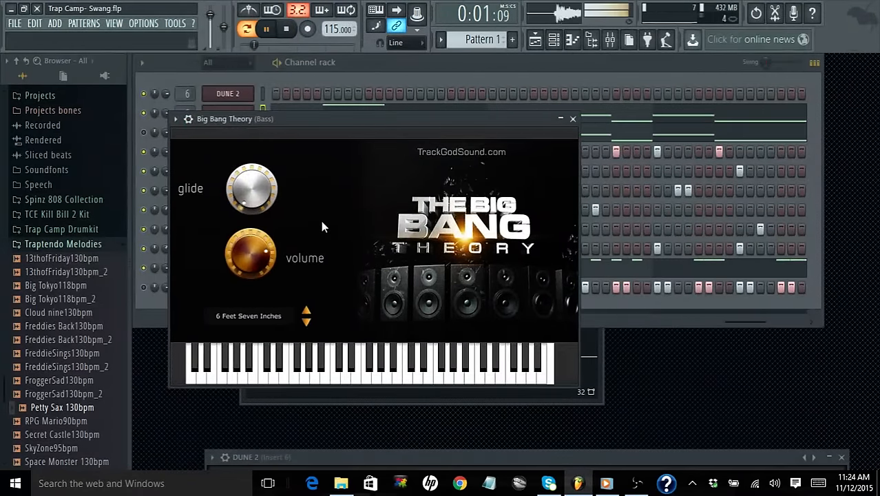
Step: Stop playback and turn off the slide on the first C5 note (1:07:00) in the Big Bang Theory piano roll
click(387, 62)
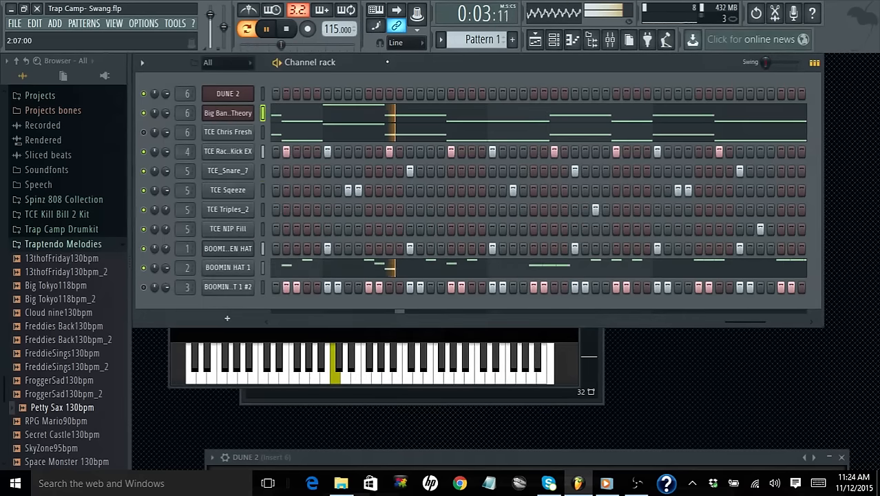
click(388, 117)
key(space)
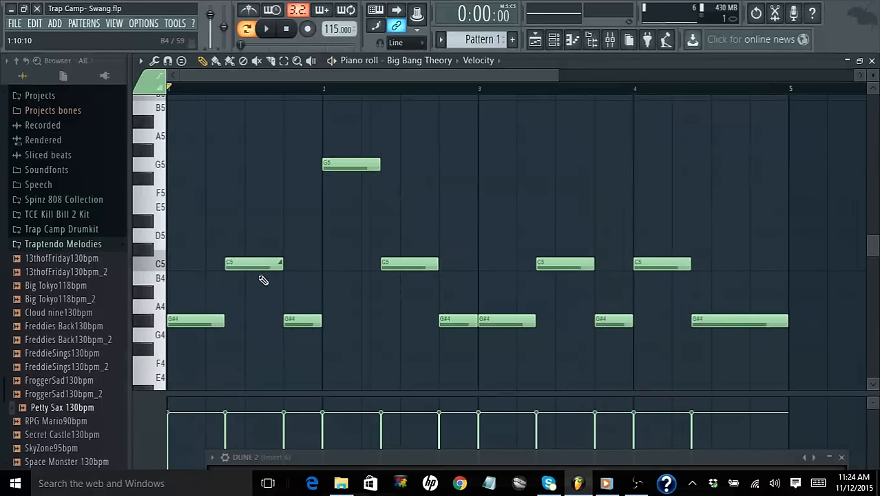
double_click(256, 265)
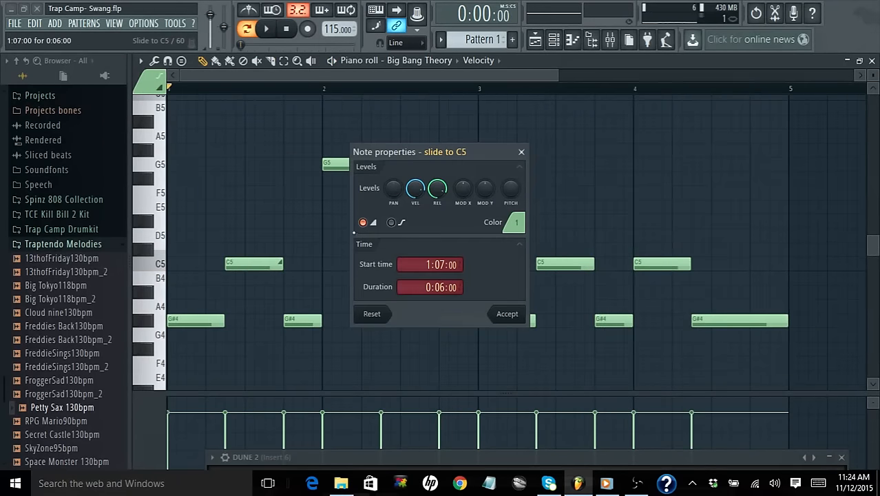
click(372, 222)
click(507, 314)
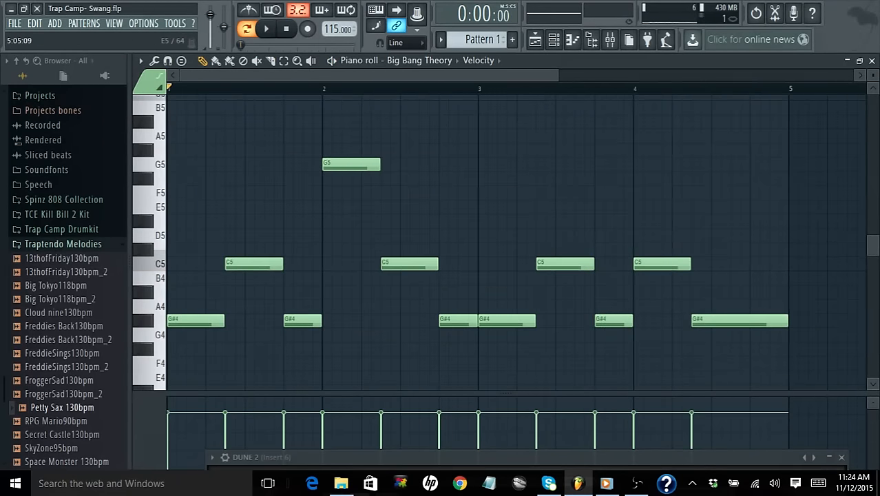
click(871, 61)
Step: Audition the pattern without slide notes while viewing the Big Bang Theory piano roll
key(space)
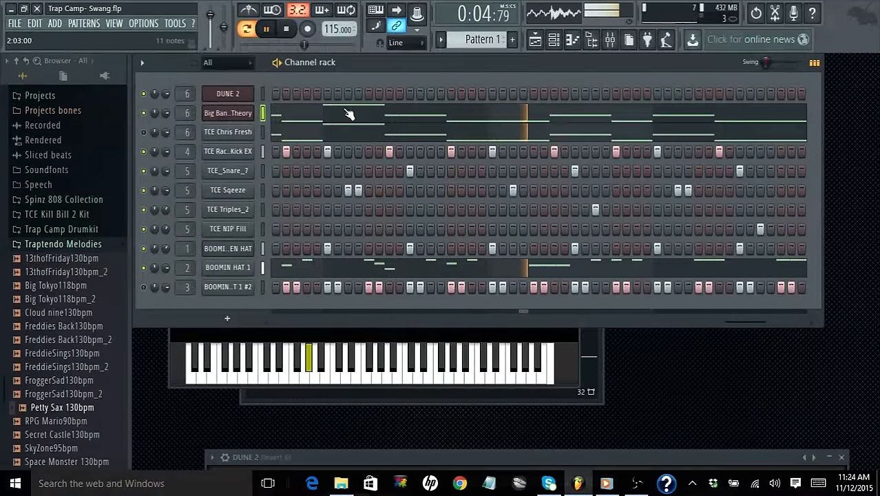
click(350, 113)
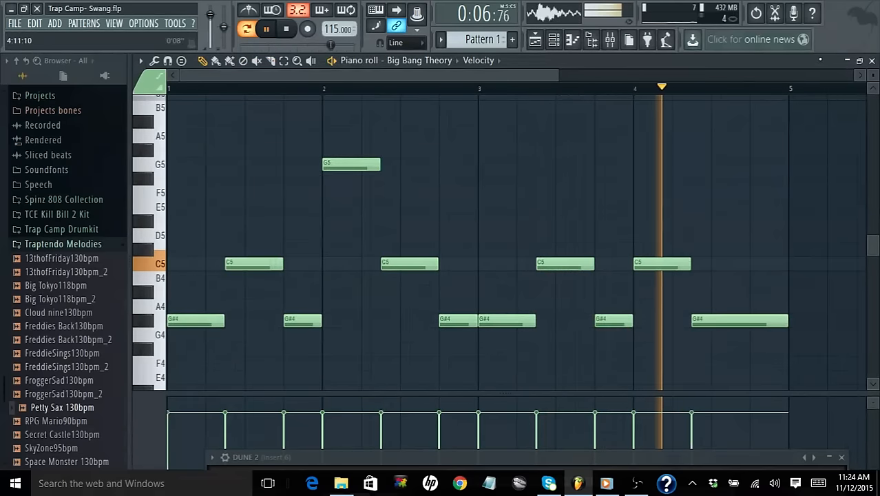
click(871, 61)
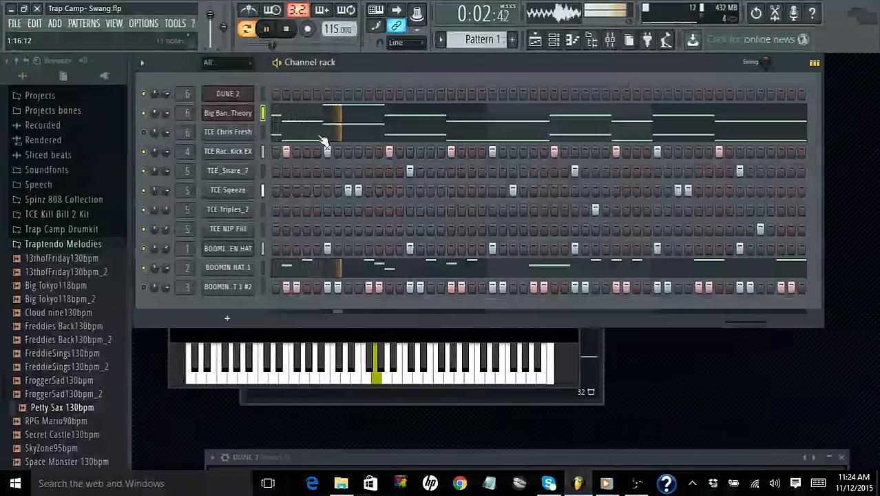
key(space)
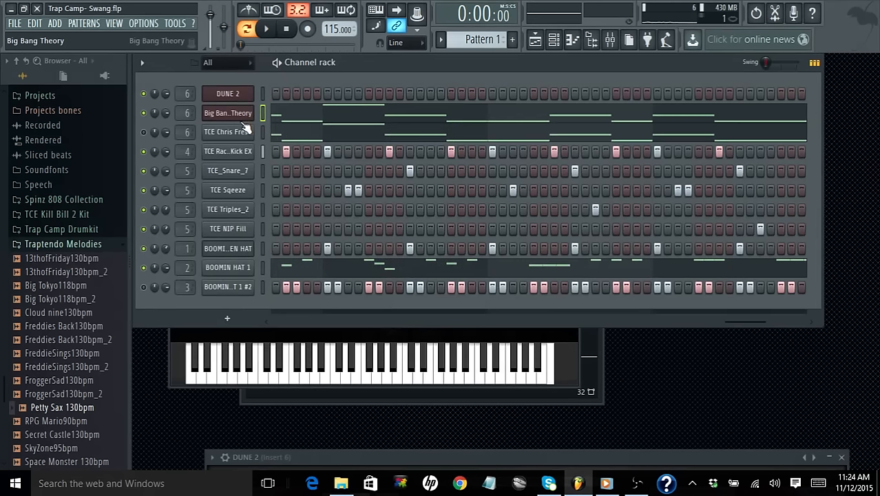
Step: Adjust the glide amount in the Big Bang Theory plugin, auditioning the pattern to judge the slide between bass notes
click(250, 114)
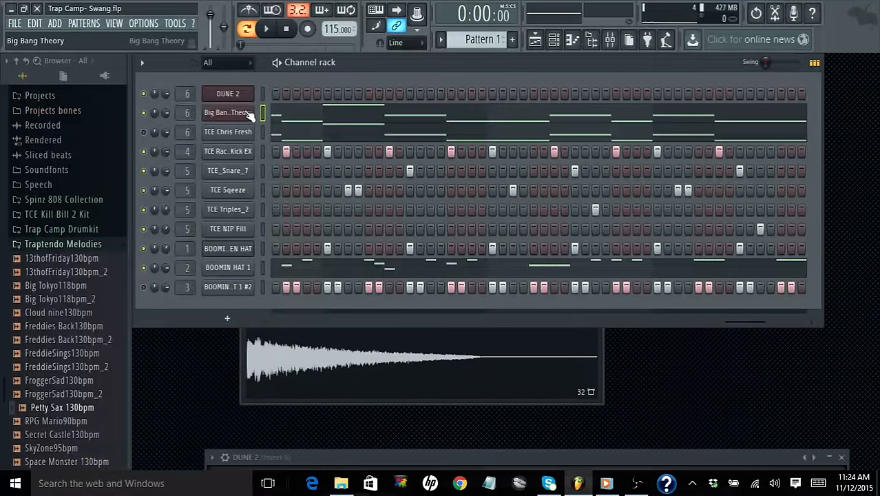
click(250, 114)
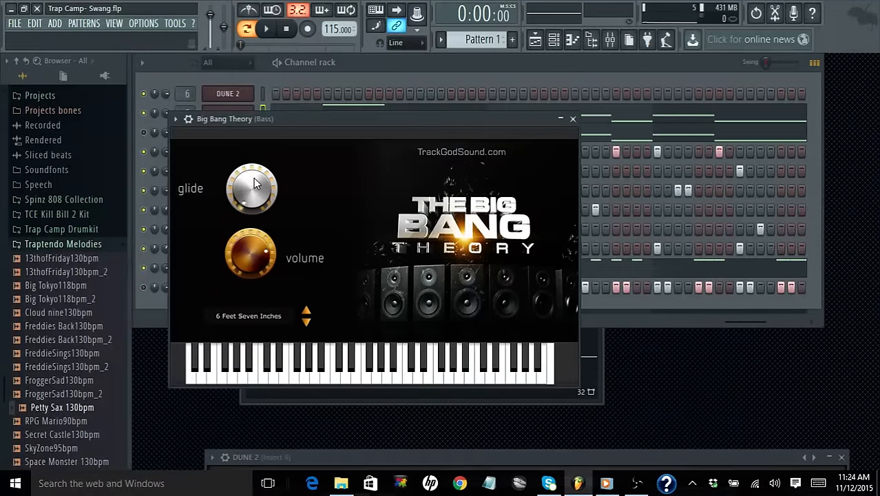
key(space)
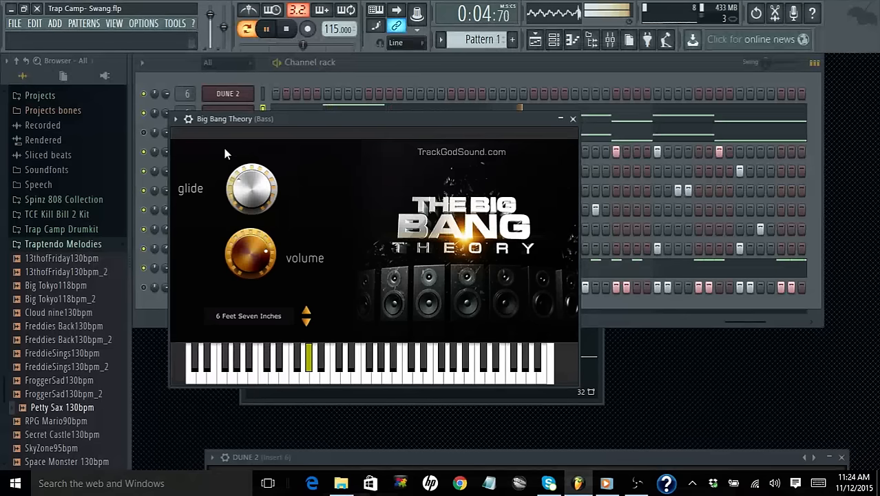
key(space)
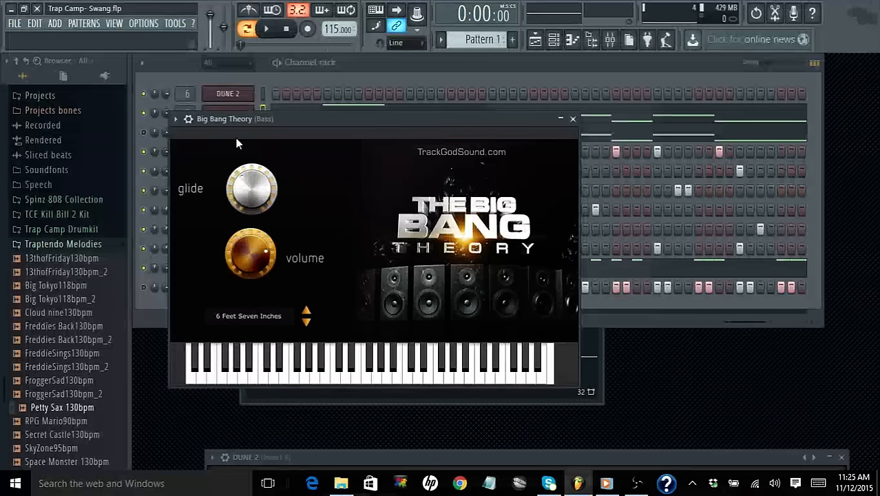
key(space)
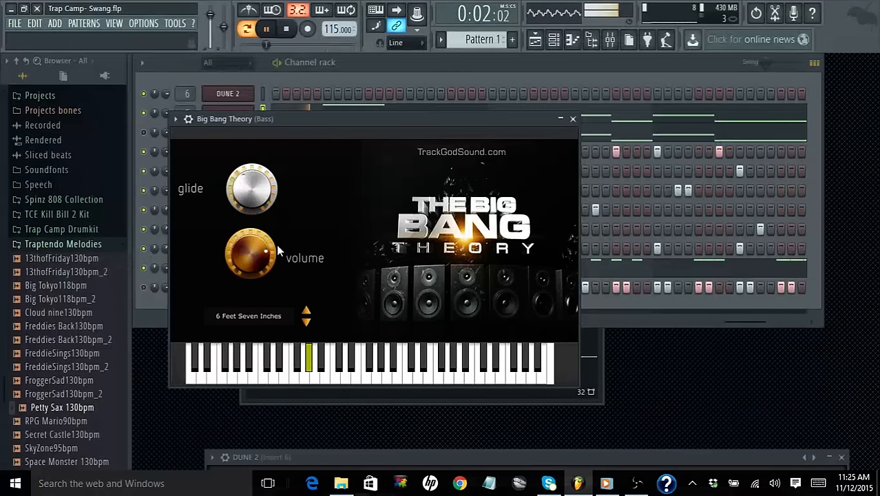
key(space)
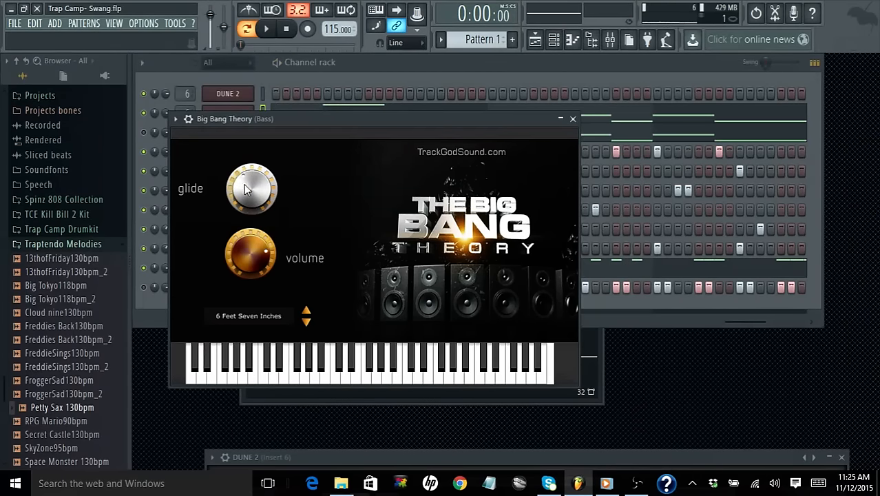
drag(252, 192, 247, 209)
click(177, 25)
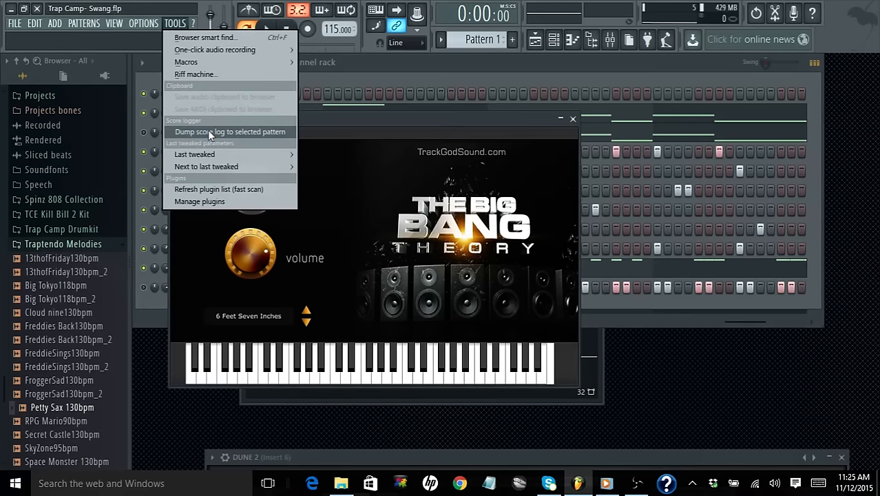
mouse_move(205, 158)
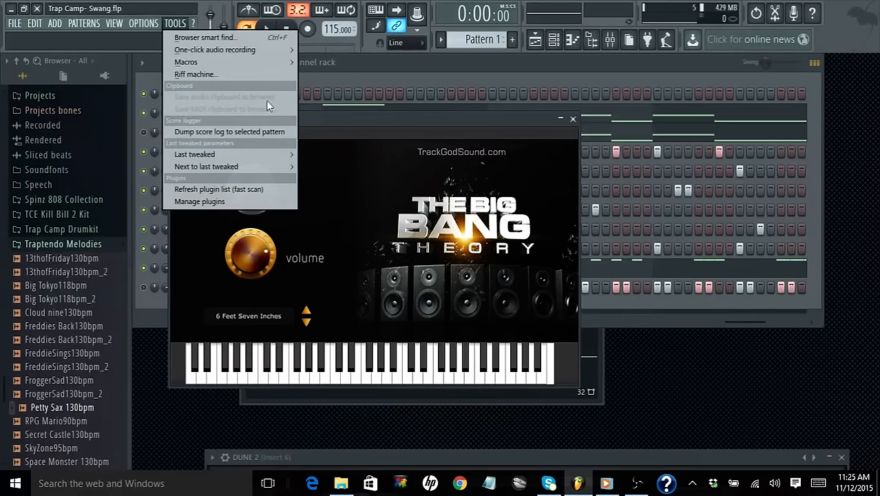
click(341, 64)
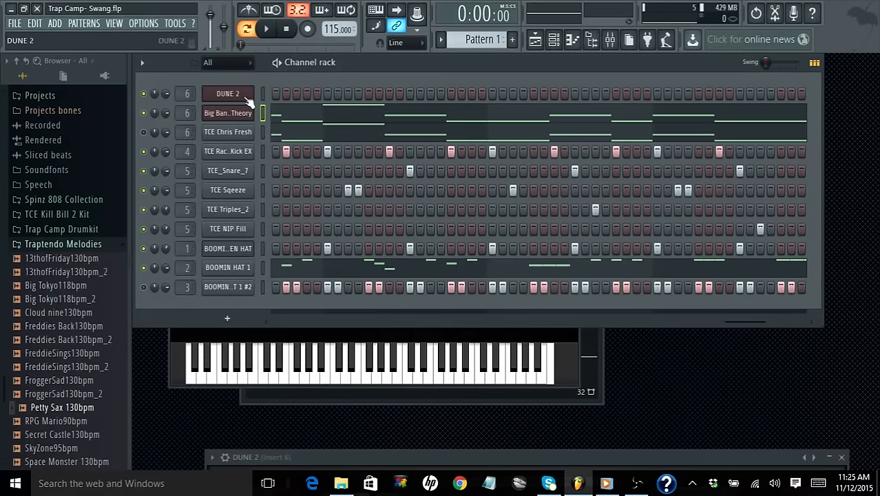
Step: Copy the Big Bang Theory bass notes into the DUNE 2 channel and mute Big Bang Theory
click(232, 115)
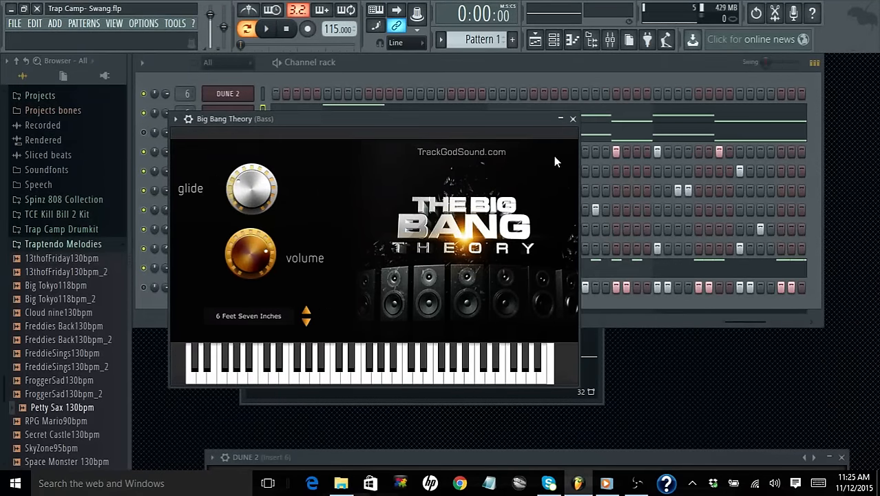
click(572, 119)
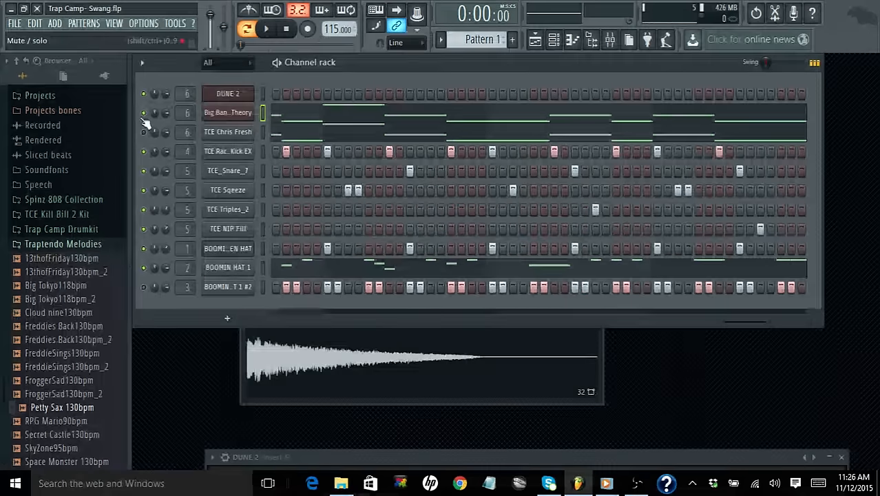
right_click(217, 113)
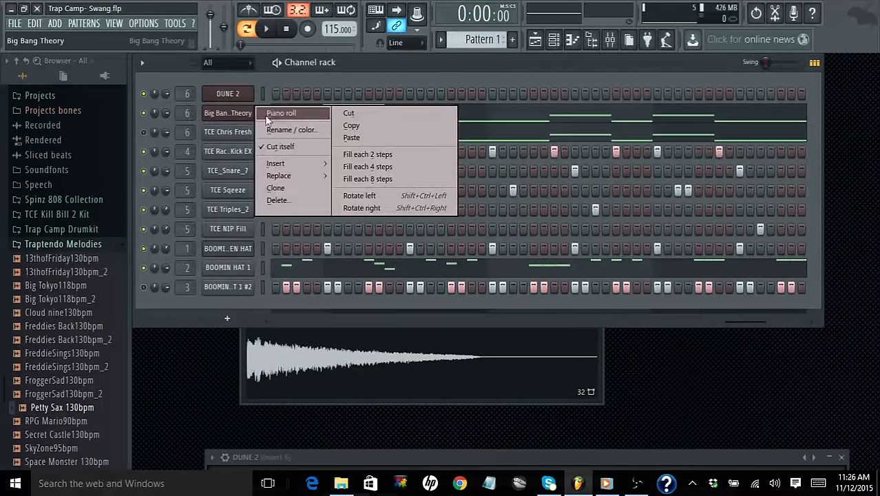
click(339, 131)
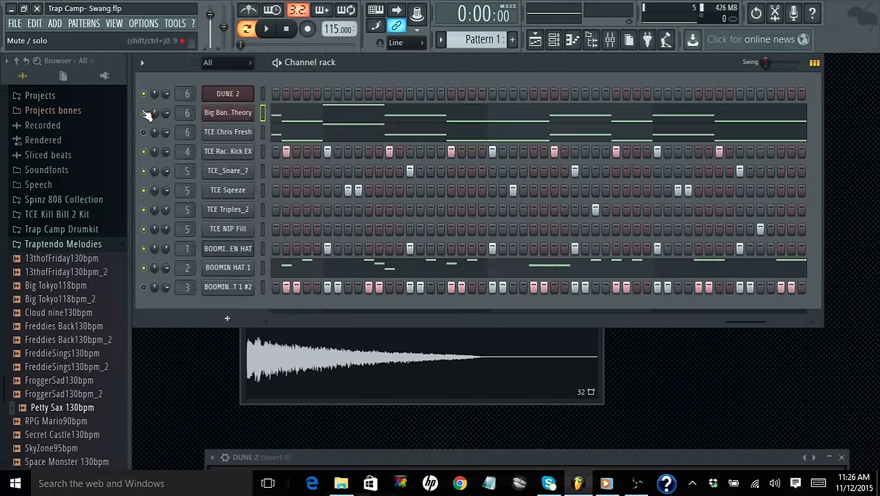
right_click(220, 94)
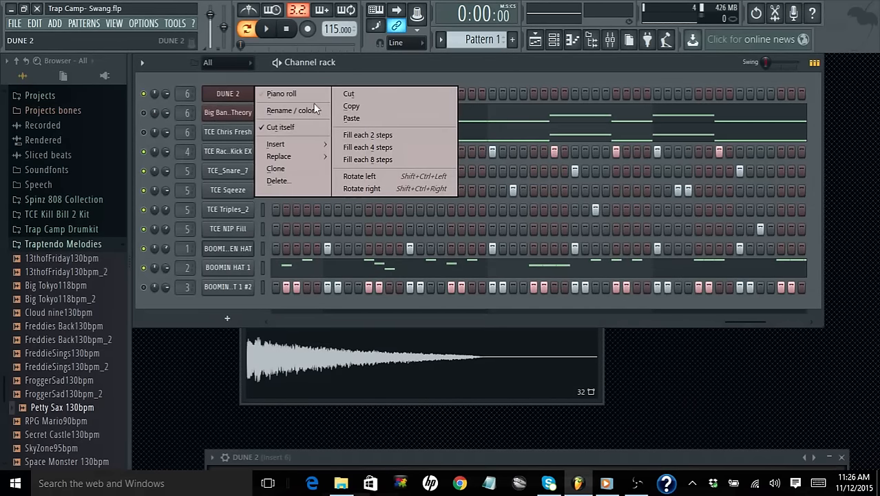
click(352, 118)
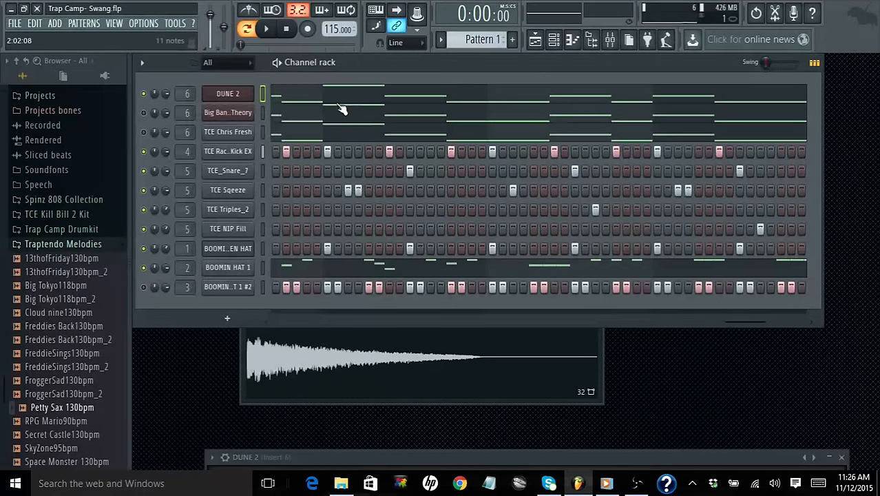
Step: Bring the DUNE 2 synth window fully into view and set oscillator 2's semitone tuning to -24
click(249, 96)
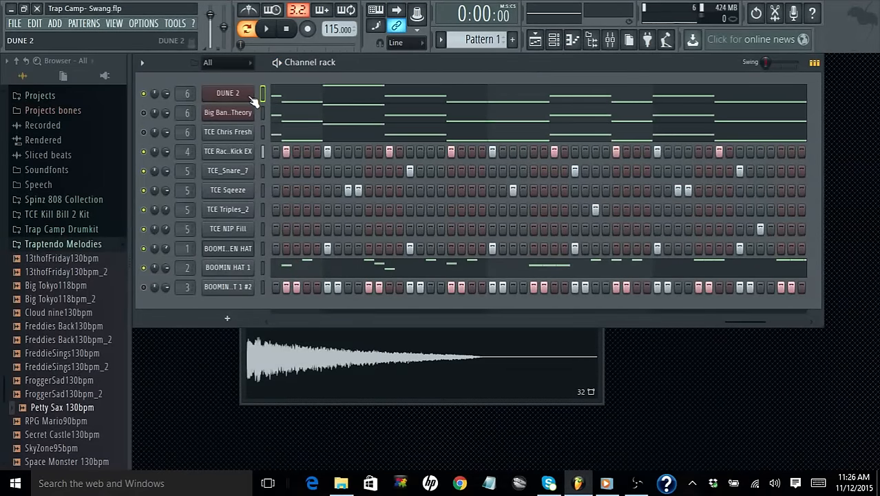
click(250, 97)
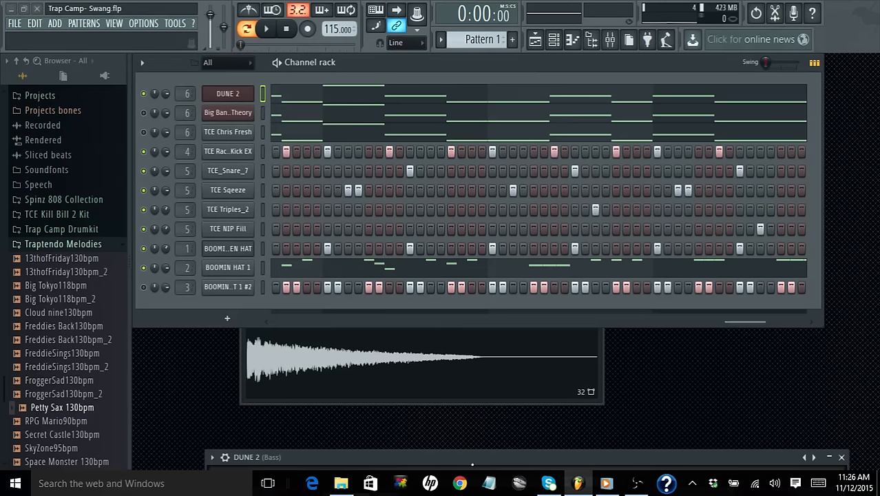
drag(474, 463, 424, 64)
mouse_move(298, 142)
mouse_move(298, 141)
mouse_down()
mouse_move(297, 166)
mouse_move(297, 153)
mouse_up()
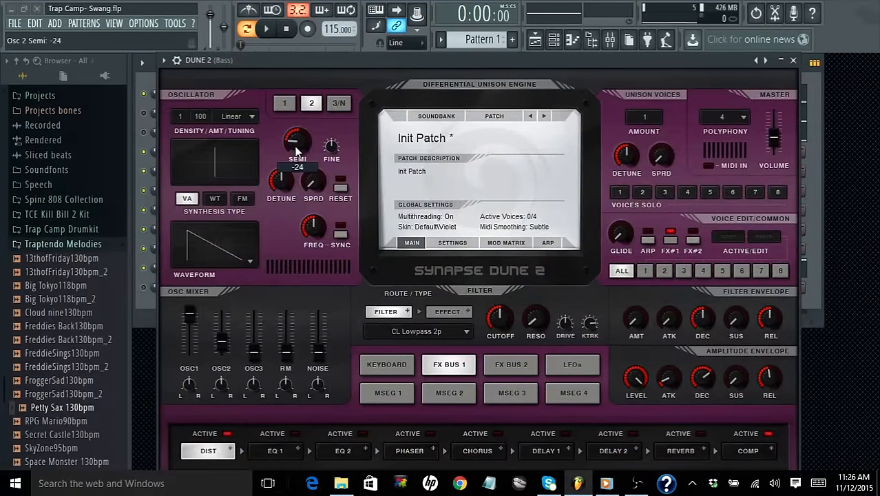
Step: Audition the pattern briefly and set oscillator 1's semitone tuning to -25
key(space)
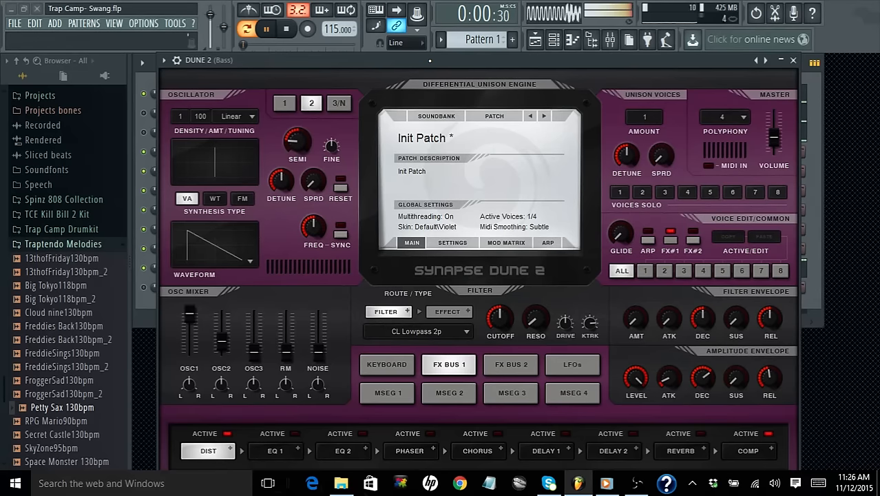
key(space)
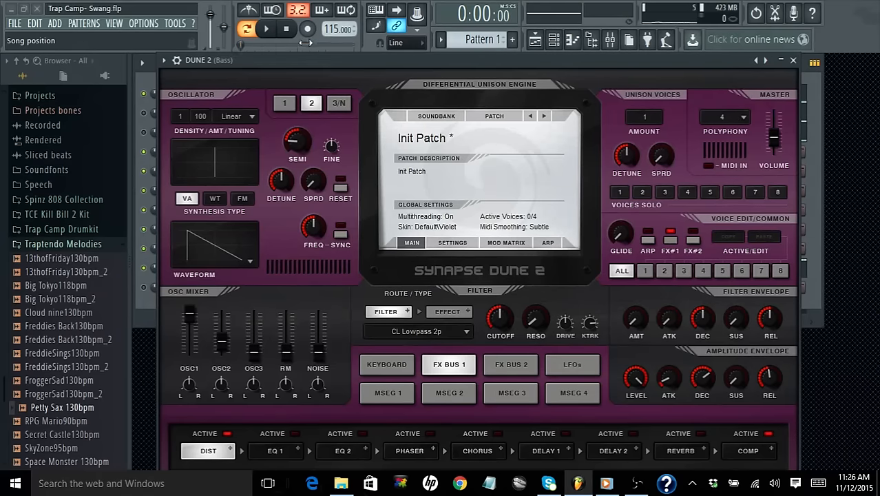
click(290, 106)
drag(290, 139, 301, 165)
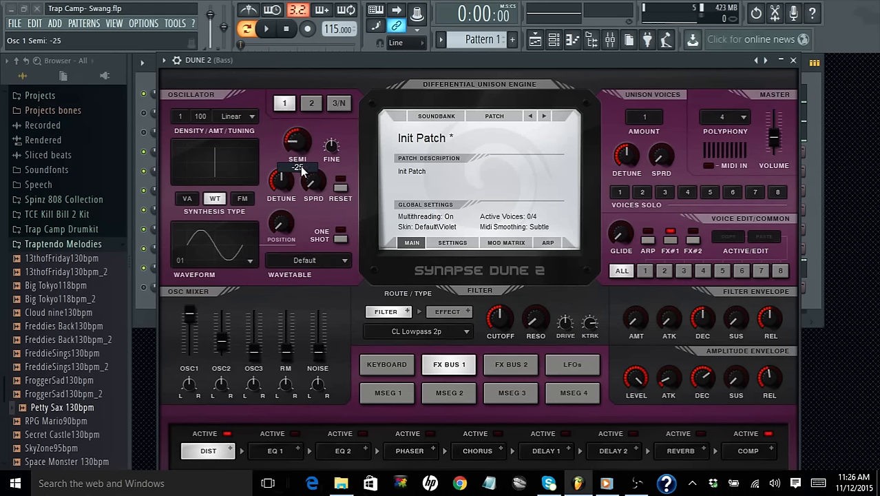
Step: Lower DUNE 2's master volume slightly during playback, close the synth window and stop the pattern
click(269, 30)
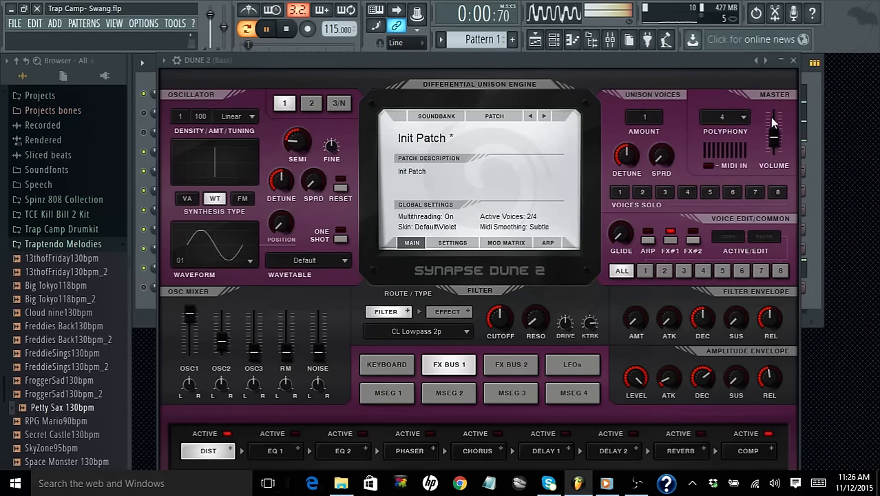
mouse_move(776, 131)
drag(776, 134, 776, 141)
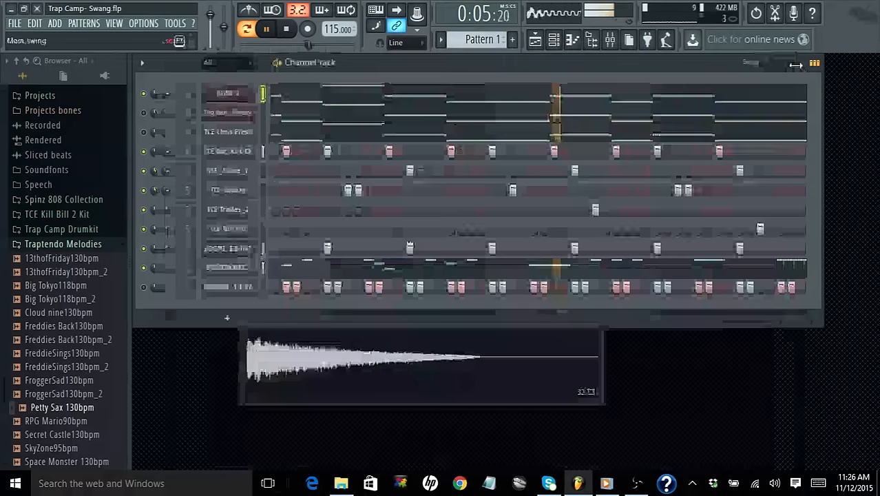
click(793, 60)
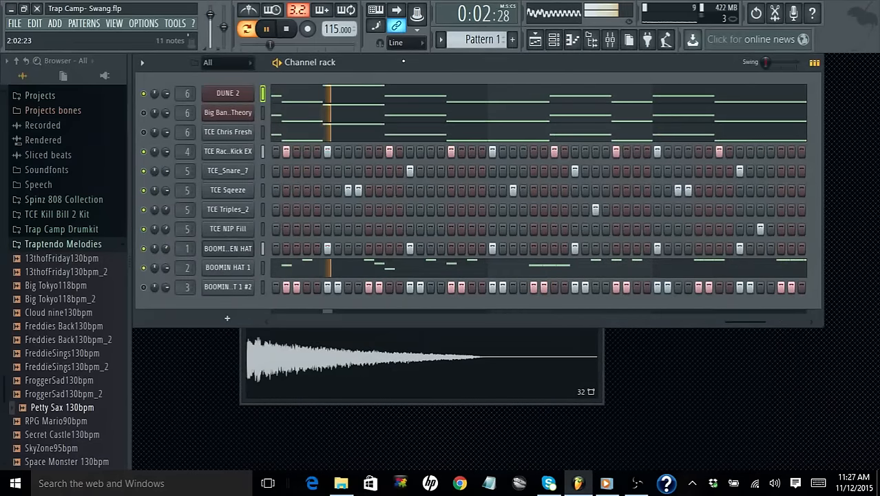
key(space)
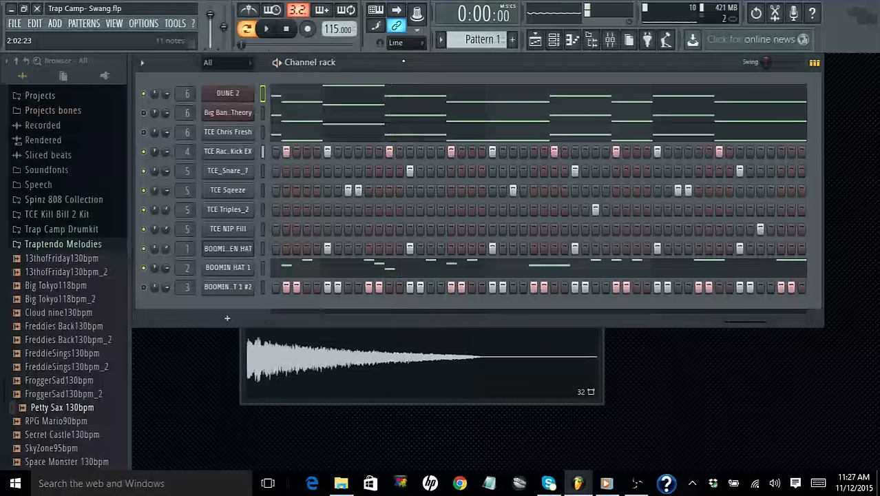
Step: Reopen DUNE 2, set the Osc 2 mixer level to 0 %, and tune oscillator 1 to -28 semitones while auditioning
click(254, 92)
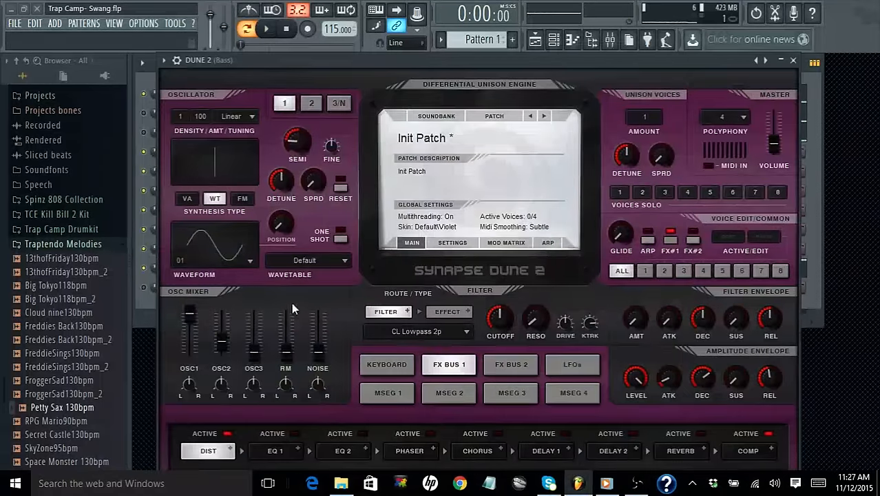
drag(226, 340, 212, 402)
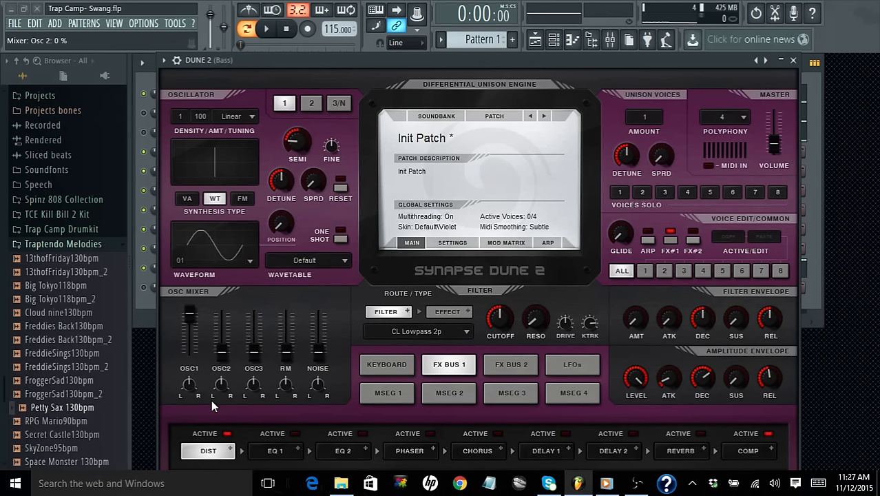
key(space)
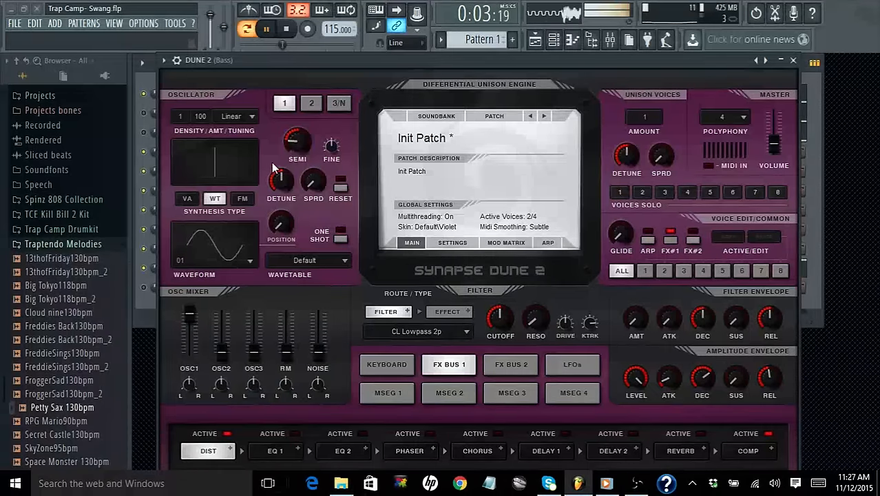
drag(290, 145, 291, 152)
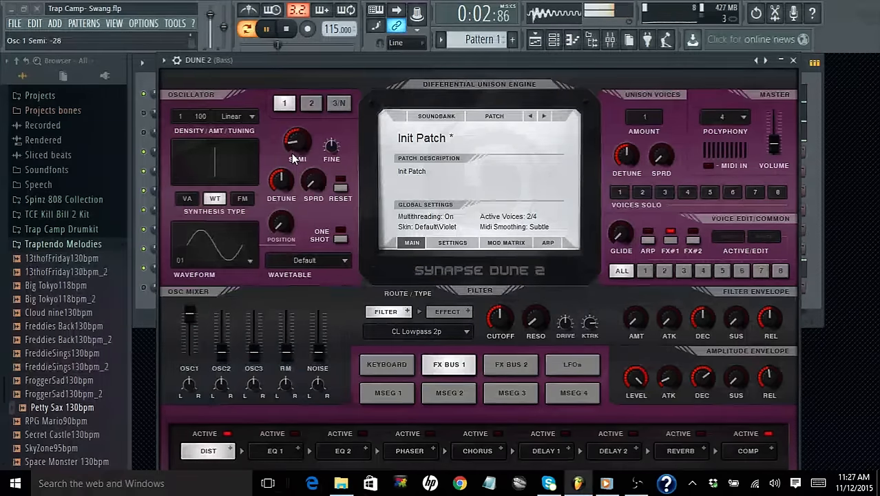
key(space)
Step: With the mod matrix displayed, draw a tempo-synced MSEG 1 envelope rising to a peak at 1.3 and falling to 0% at 1.4.4
drag(292, 60, 176, 0)
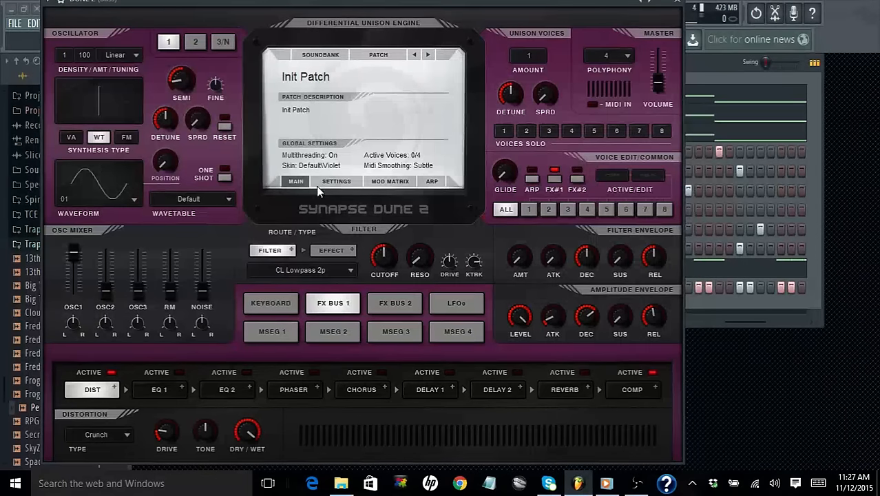
click(269, 332)
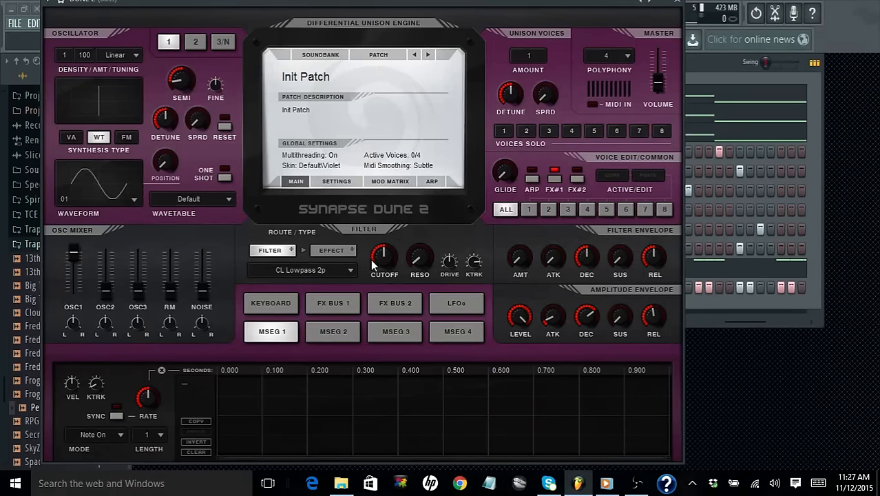
click(390, 181)
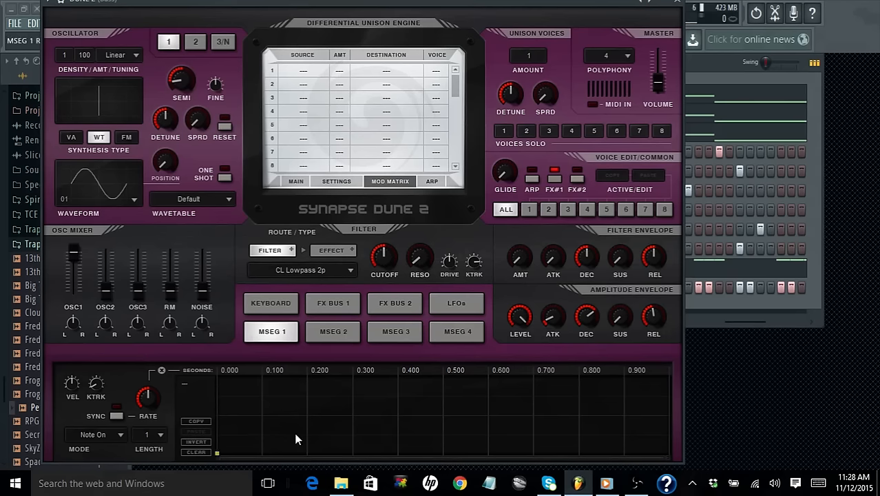
click(120, 416)
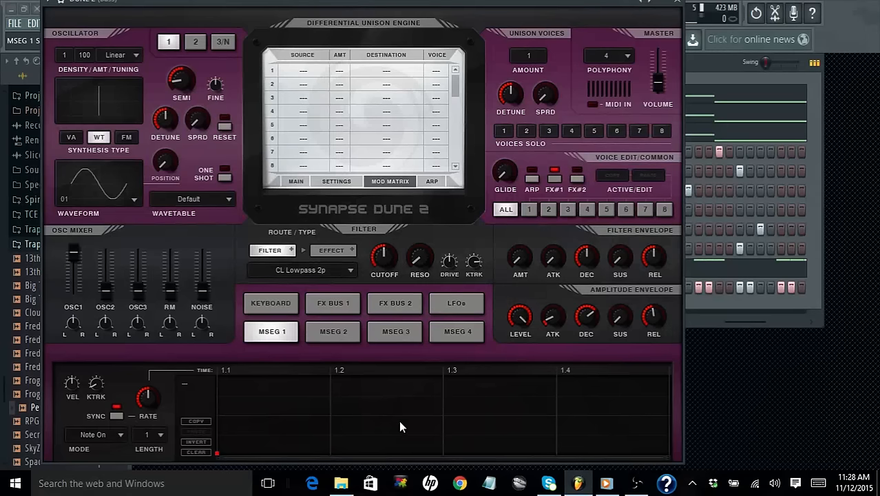
click(443, 393)
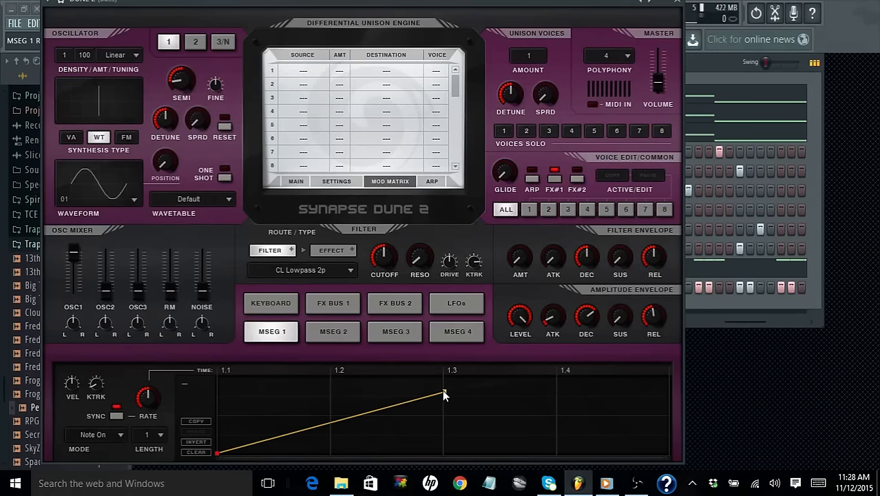
click(669, 455)
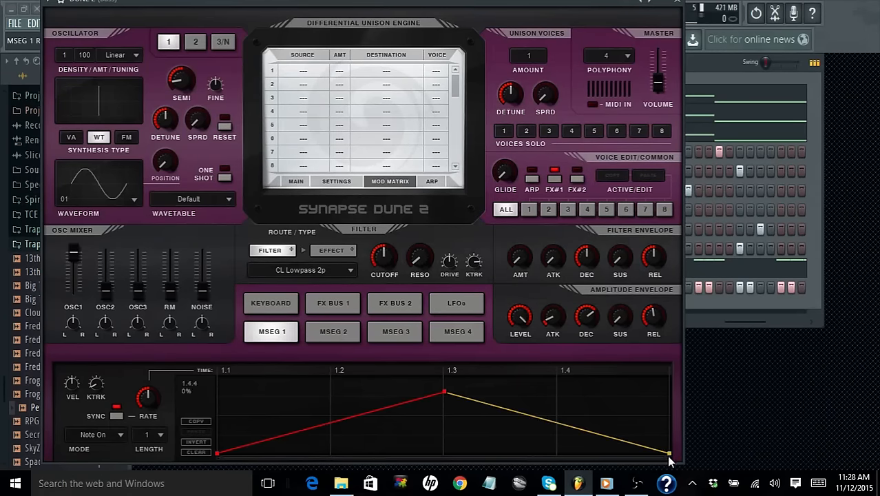
Step: Route MSEG 1 to Osc 1 Semi with an amount of +100 in the first mod matrix row
click(301, 74)
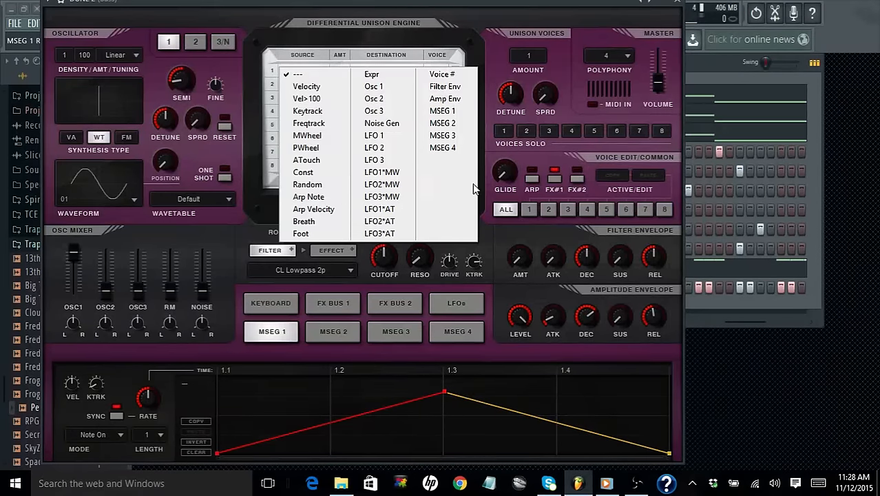
click(460, 117)
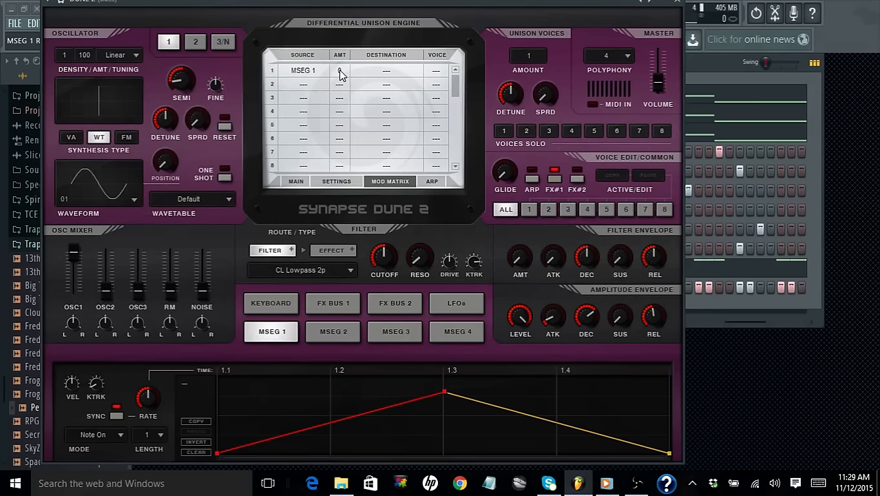
drag(337, 75, 338, 4)
drag(338, 74, 341, 14)
click(389, 71)
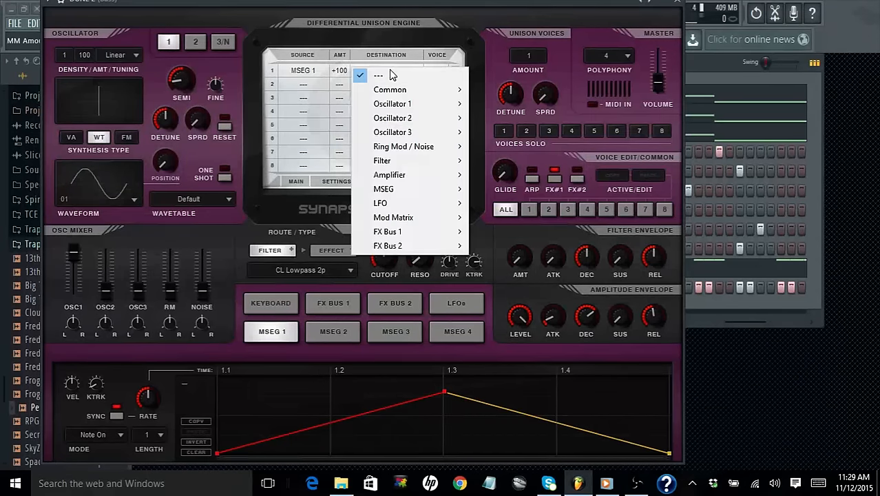
mouse_move(403, 105)
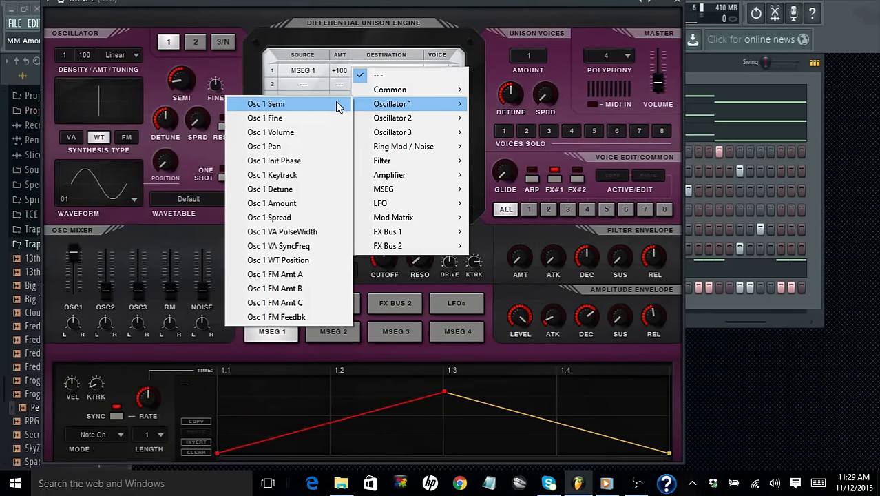
click(337, 106)
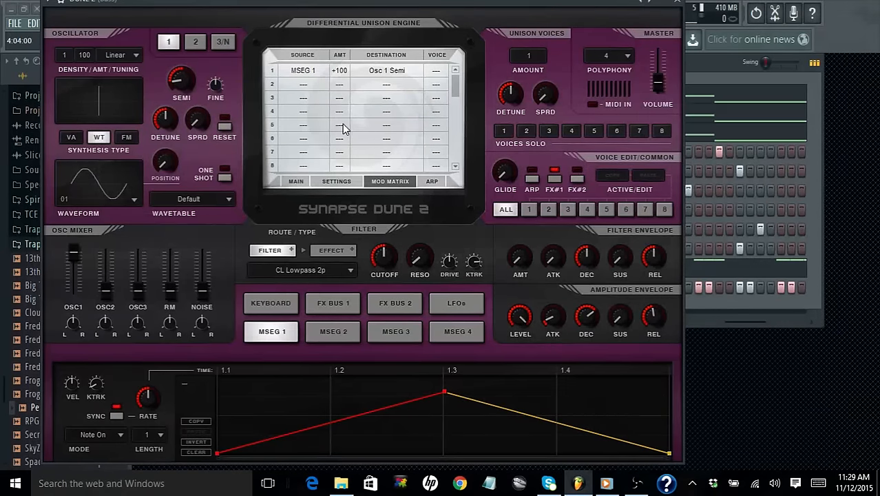
Step: Route MSEG 1 to Osc 2 Semi with an amount of +100 in the second mod matrix row
click(306, 88)
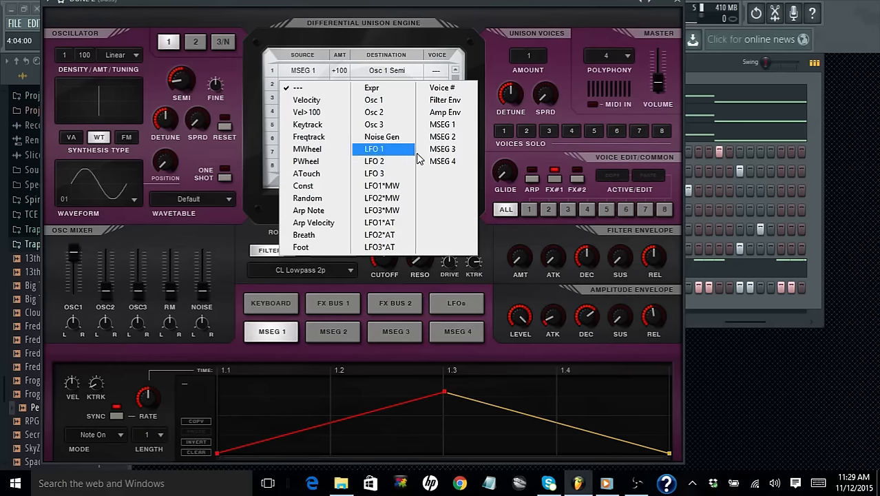
click(443, 125)
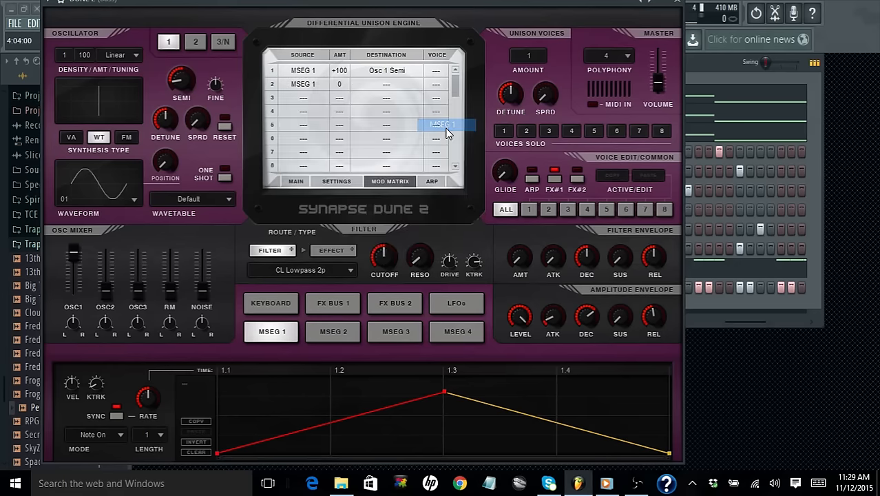
drag(338, 86, 322, 0)
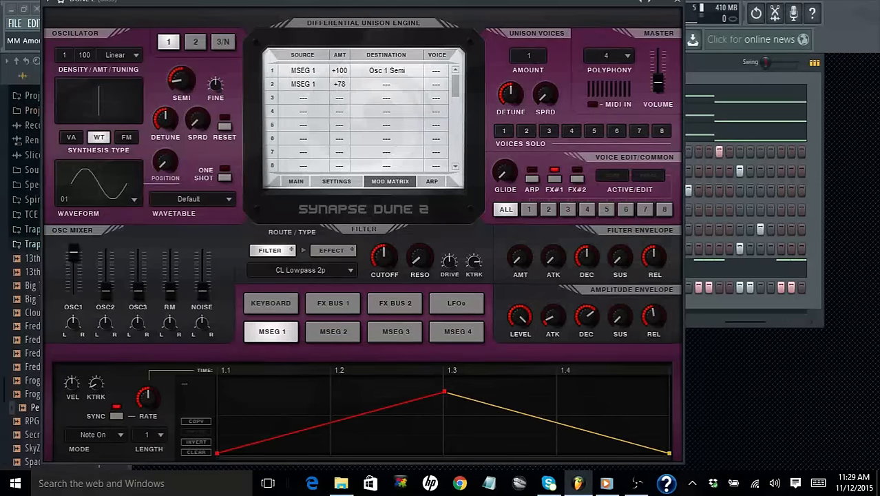
drag(342, 88, 337, 11)
click(389, 90)
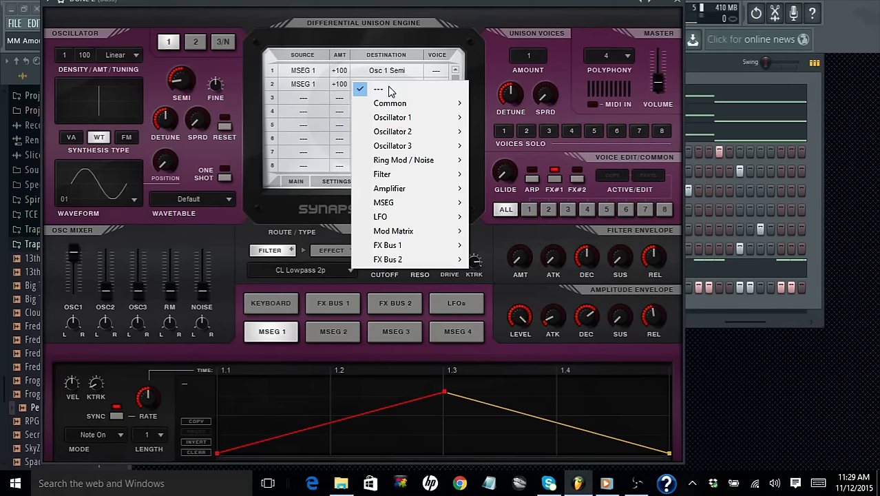
mouse_move(405, 131)
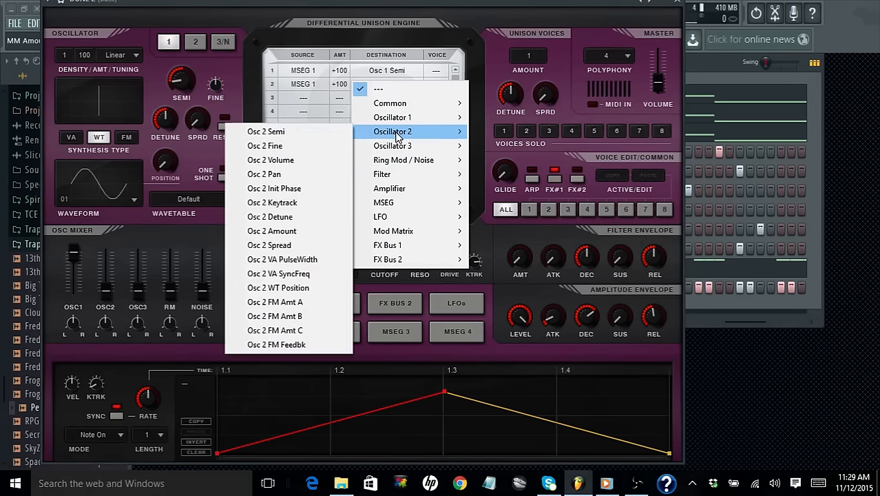
click(322, 133)
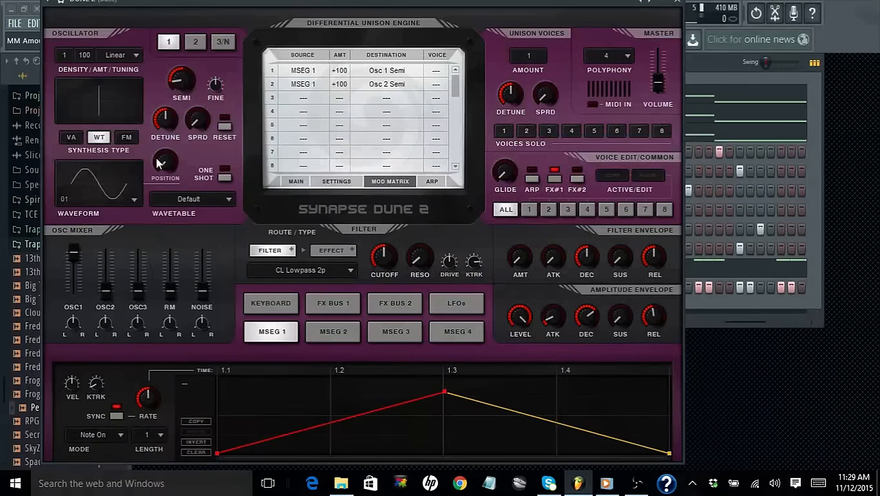
Step: Lower oscillator 2's semitone tuning, keep its mixer level at minimum, and audition the pattern with the MSEG modulation
mouse_move(178, 91)
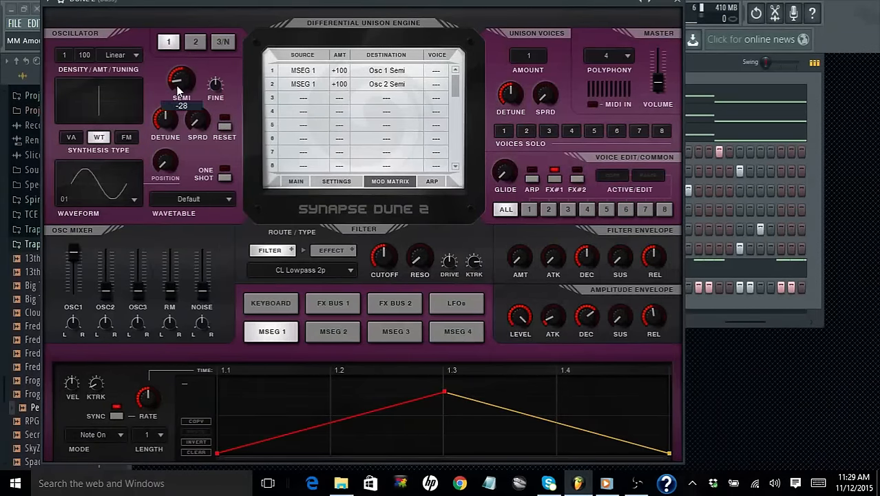
click(199, 41)
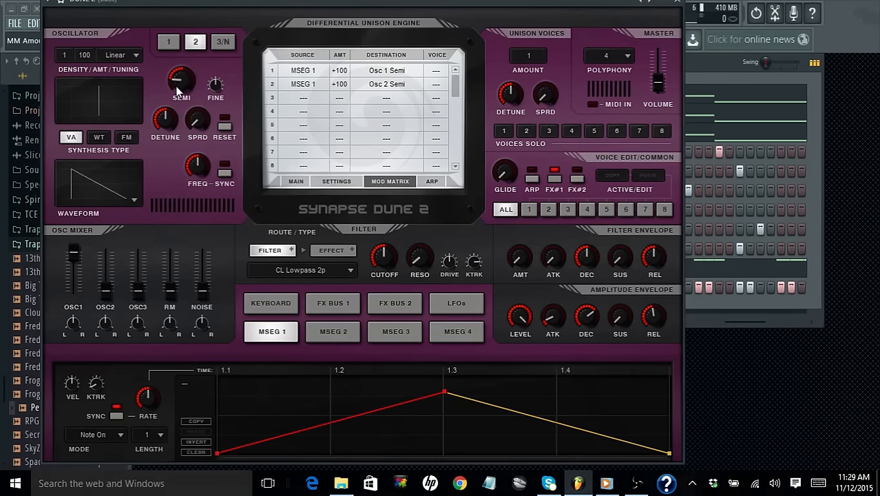
drag(177, 90, 176, 96)
mouse_move(105, 298)
mouse_down()
mouse_move(106, 260)
mouse_move(108, 314)
mouse_up()
drag(364, 4, 382, 44)
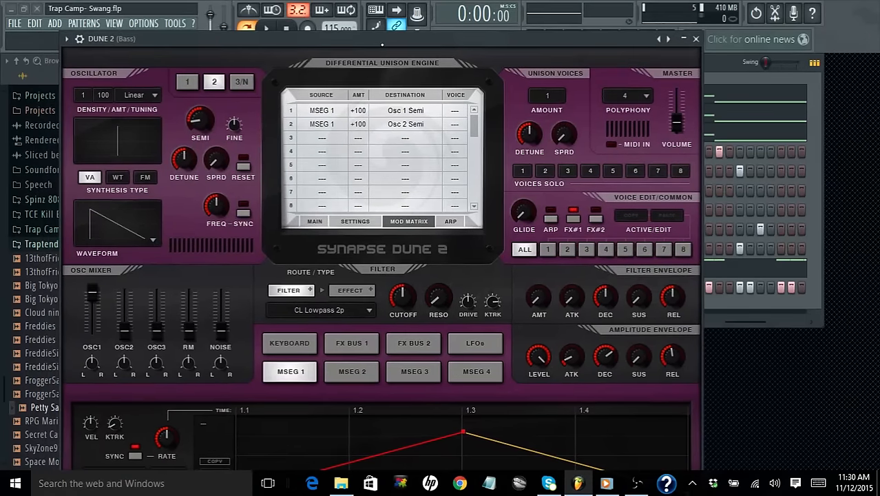
click(267, 29)
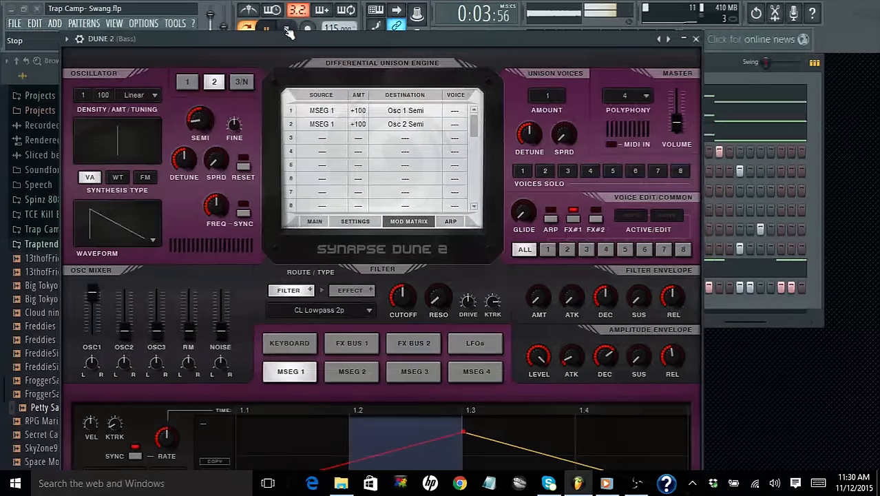
click(286, 31)
Step: Reduce the MSEG 1 rate and raise the envelope's starting point at 1.1 to near maximum
drag(289, 36, 298, 0)
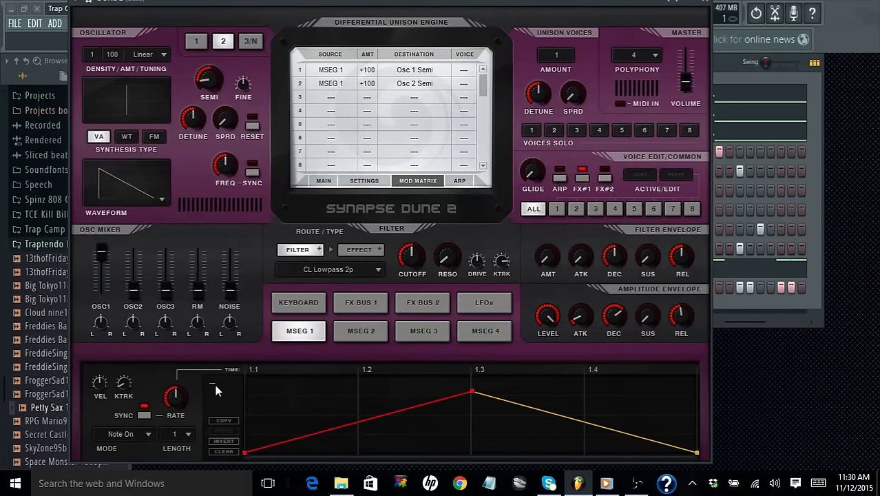
mouse_move(178, 395)
drag(177, 411, 183, 435)
drag(177, 397, 177, 405)
drag(242, 451, 241, 367)
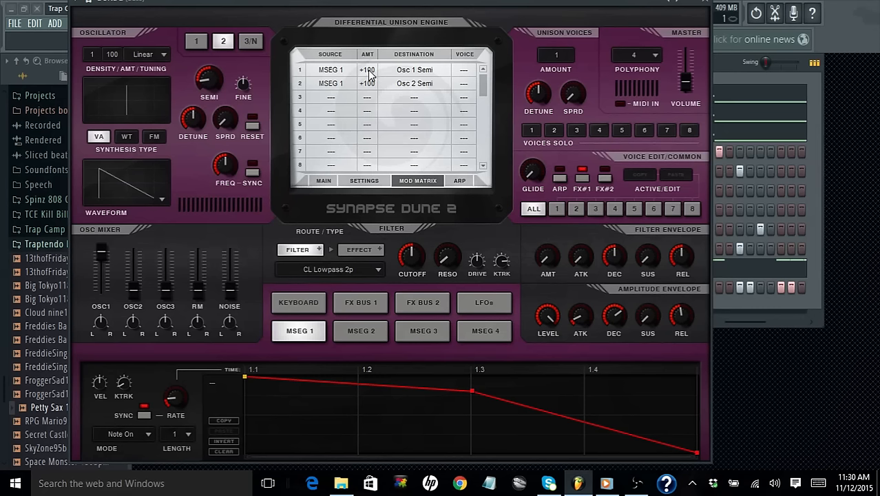
Step: Set the modulation amount from MSEG 1 to Osc 1 Semi to -100
drag(369, 75, 369, 126)
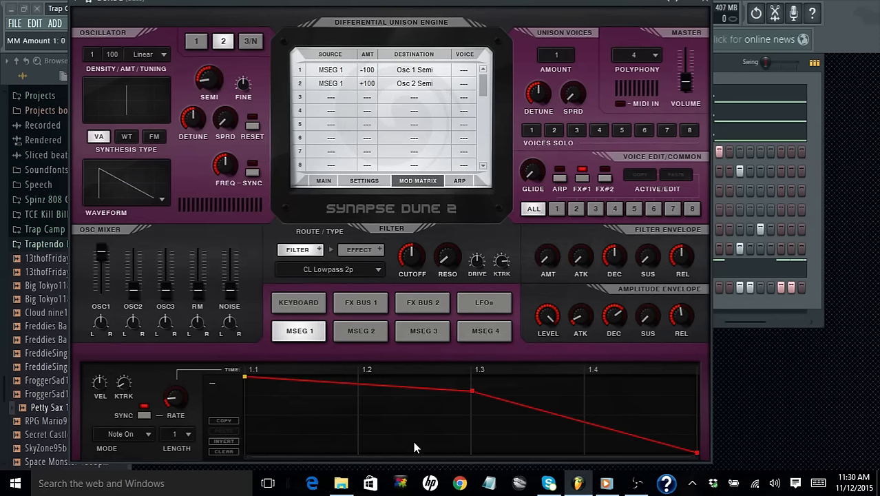
Step: Set the MSEG 1 modulation amount to -100 for Osc 2 Semi and to -24 for Osc 1 Semi
drag(370, 83, 378, 260)
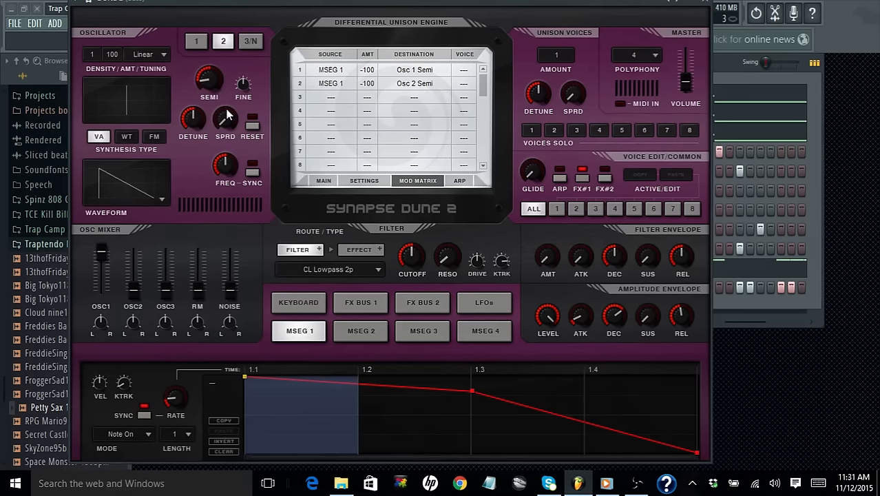
click(195, 42)
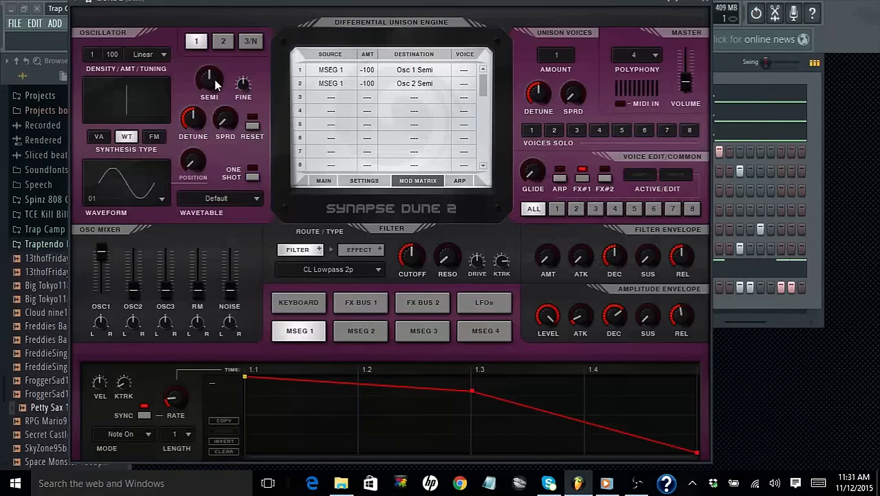
drag(367, 73, 365, 6)
drag(373, 78, 370, 50)
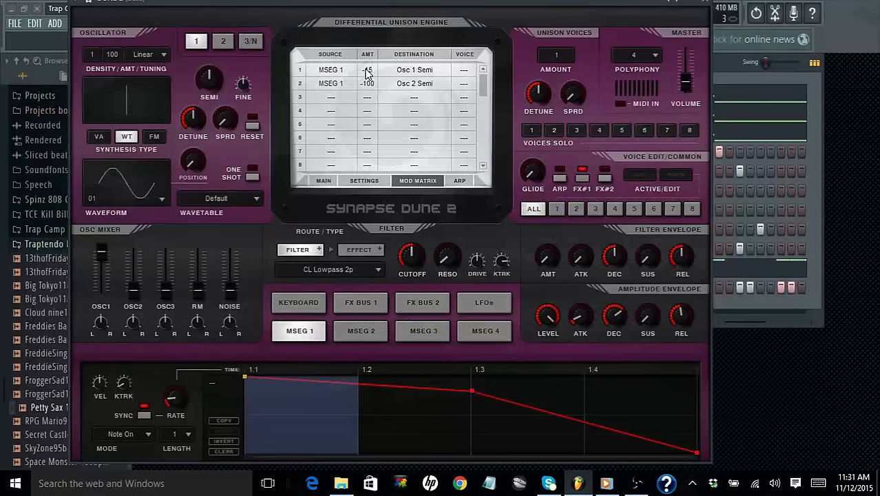
drag(369, 73, 367, 84)
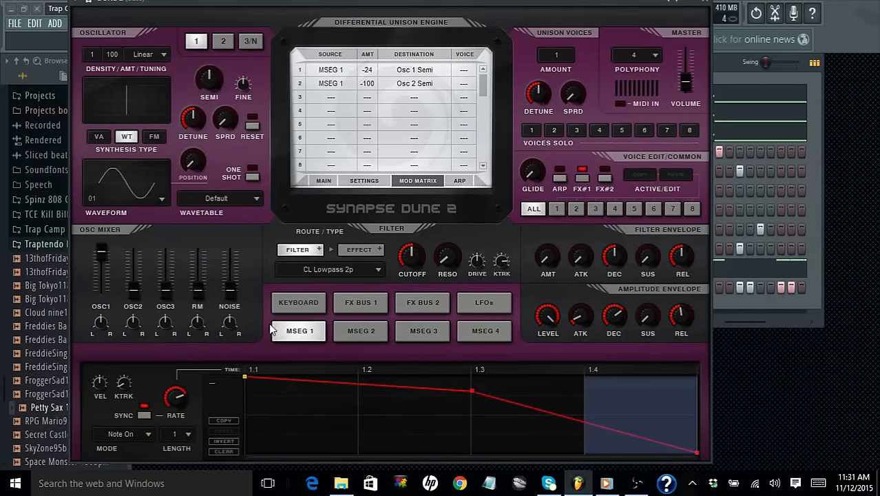
Step: Set the MSEG 1 to Osc 1 Semi amount to +1 and lower oscillator 1's semitone tuning to -30
drag(366, 70, 390, 50)
drag(205, 82, 208, 130)
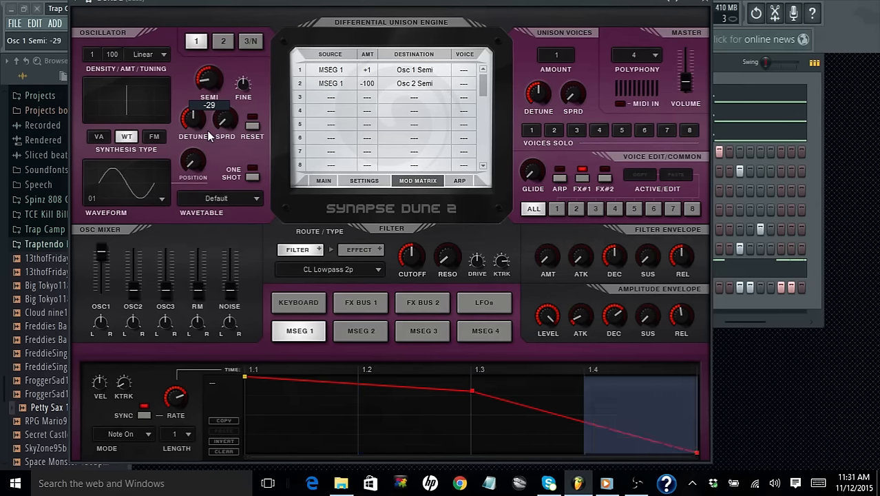
drag(208, 131, 207, 133)
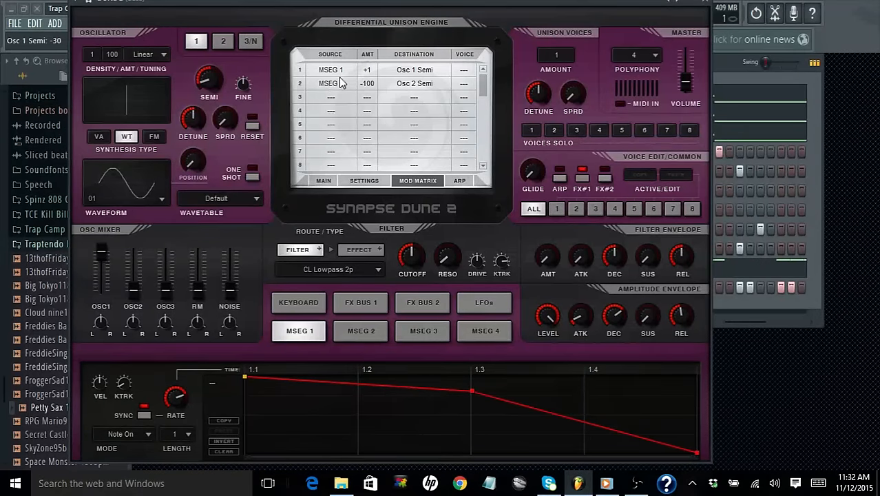
Step: Change the destination of the first mod matrix row to Osc 1 Fine
click(421, 71)
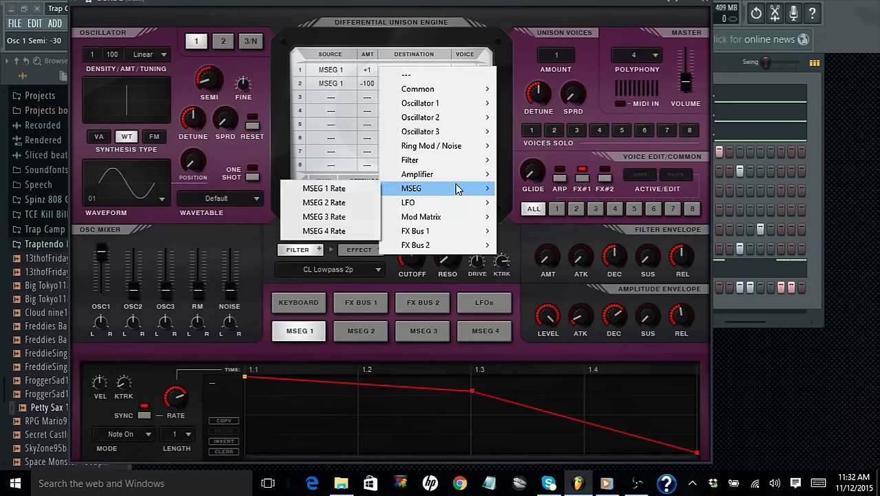
mouse_move(463, 102)
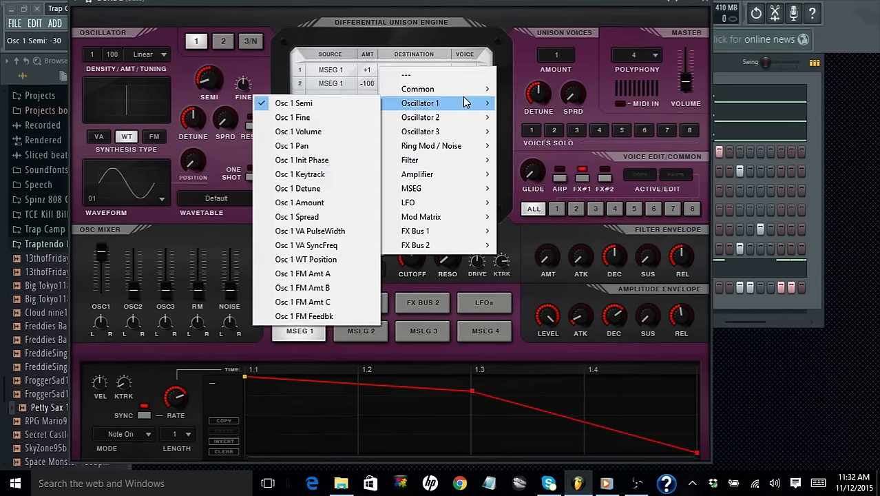
click(329, 123)
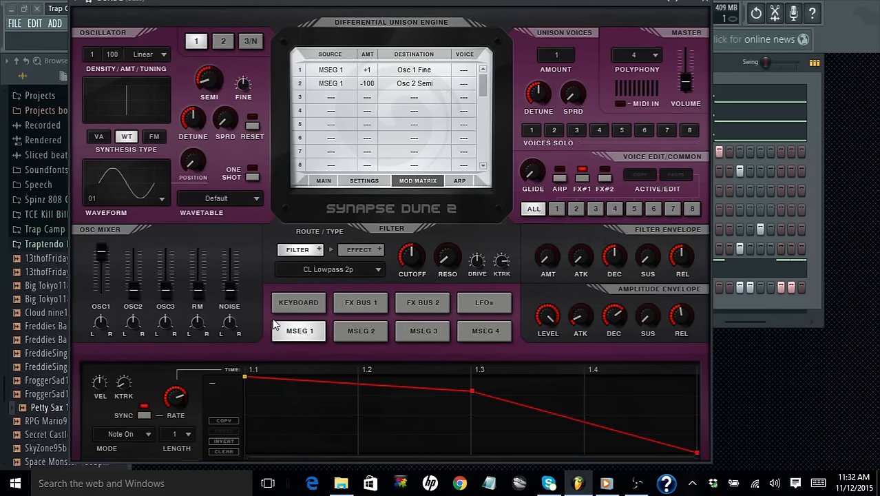
Step: Turn on sync for LFO 1 and route LFO 1 to Osc 1 Semi with an amount of +63 in the third mod matrix row
click(486, 307)
click(148, 394)
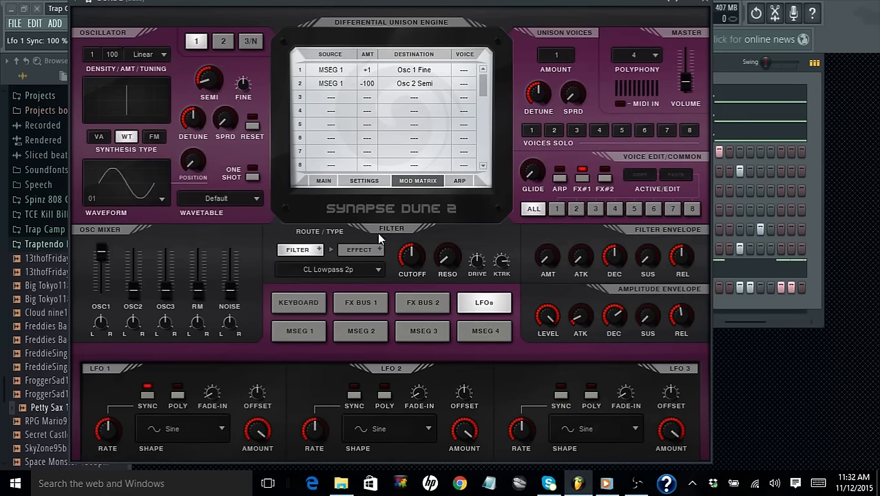
click(338, 100)
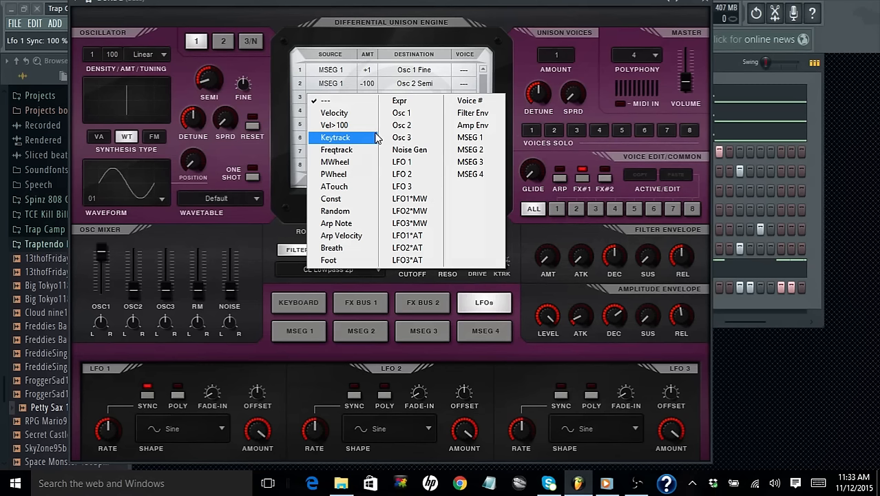
click(400, 162)
drag(371, 99, 370, 69)
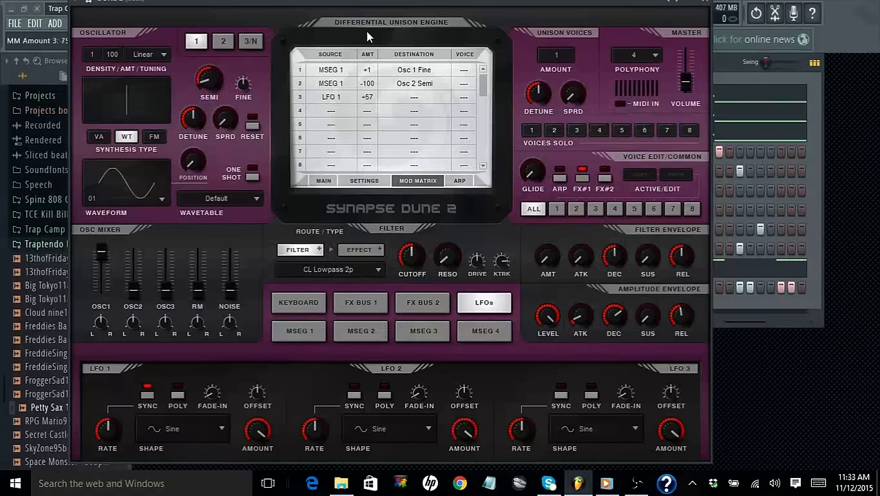
click(416, 102)
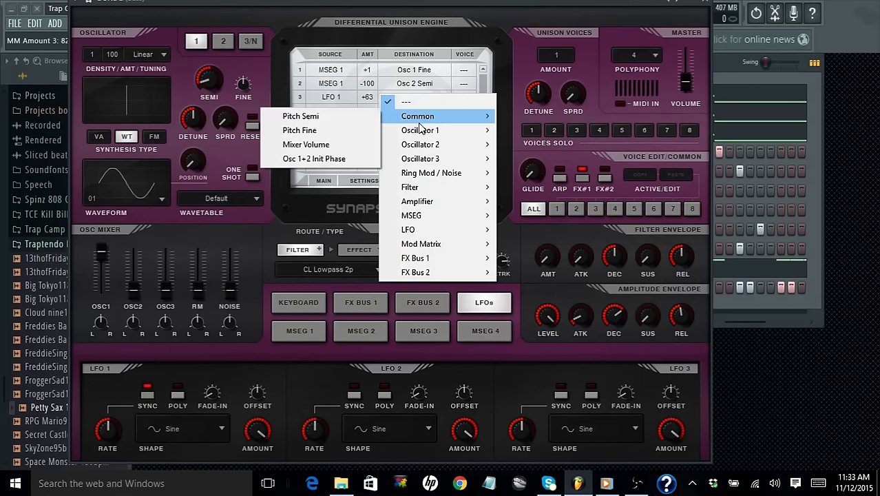
mouse_move(419, 131)
click(352, 132)
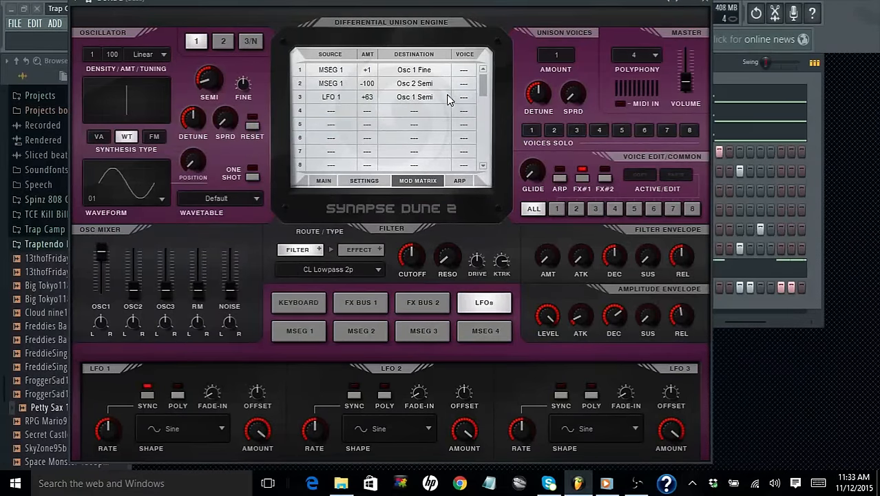
Step: Raise the LFO 1 rate to maximum and audition the pattern while reducing its Osc 1 Semi modulation amount to +3
drag(103, 430, 69, 324)
key(space)
drag(365, 97, 376, 164)
key(space)
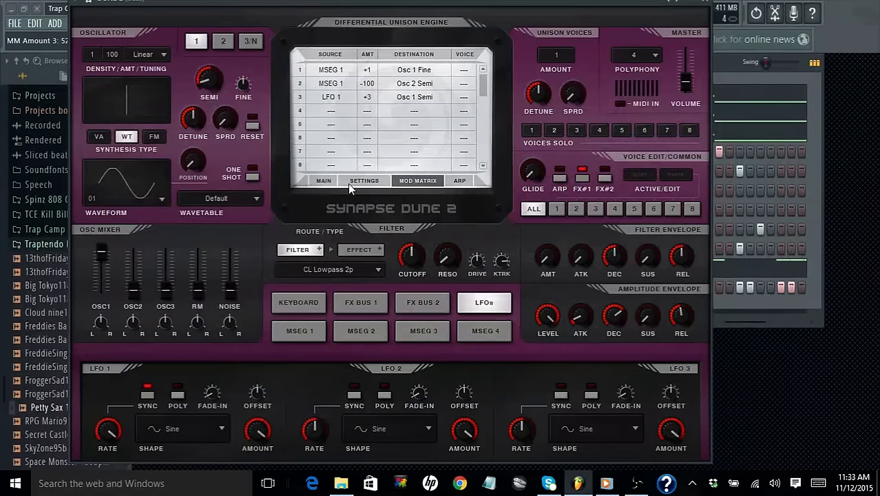
Step: Set the LFO 1 shape to Ramp Up and its modulation amount to Osc 1 Semi to +5
click(216, 427)
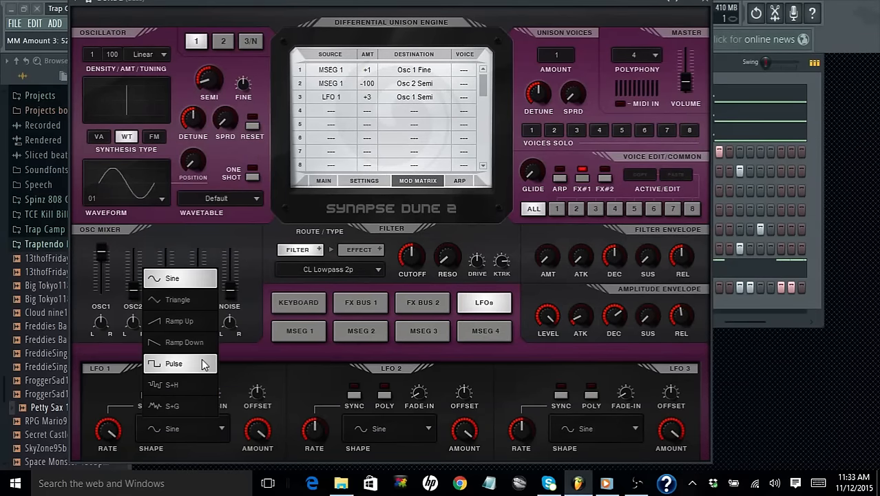
click(180, 320)
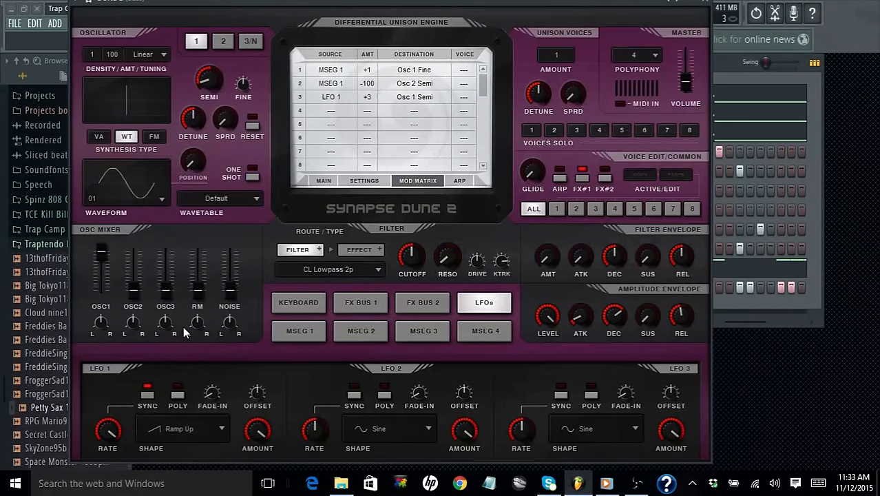
mouse_move(367, 102)
mouse_down()
mouse_move(358, 82)
mouse_move(367, 102)
mouse_up()
Step: Change the LFO 1 shape to S+G and close the synth window
click(202, 429)
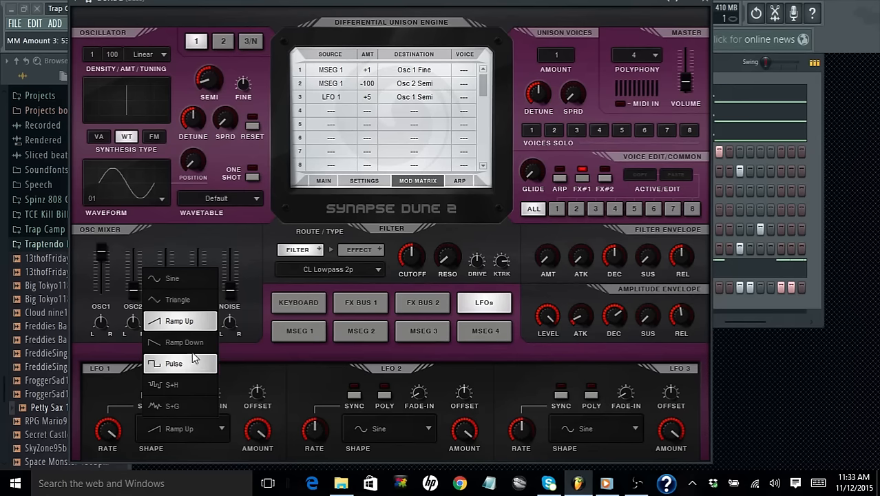
click(178, 407)
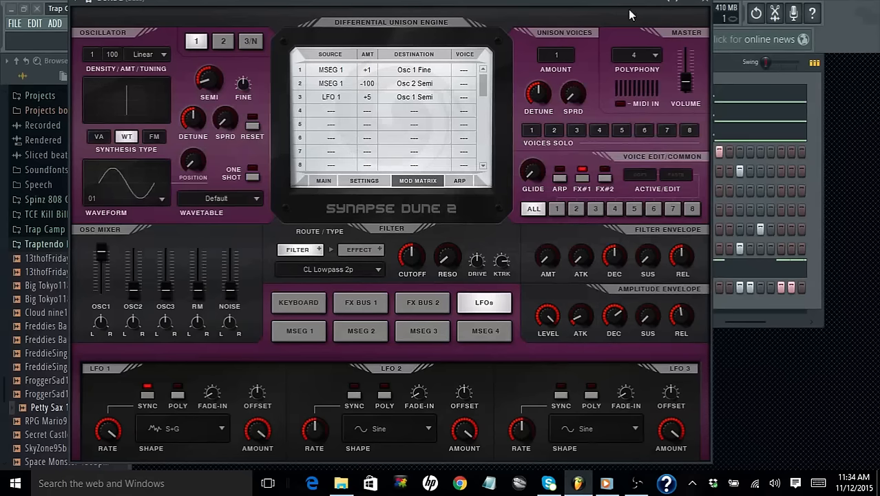
click(704, 2)
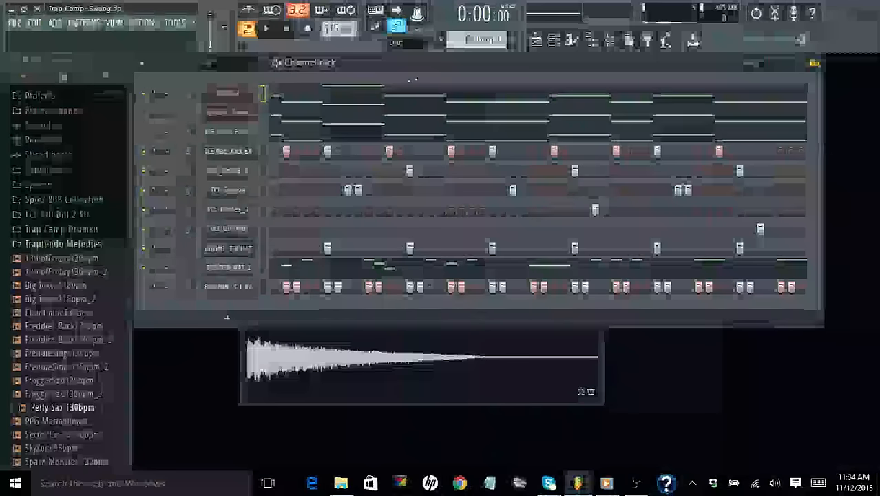